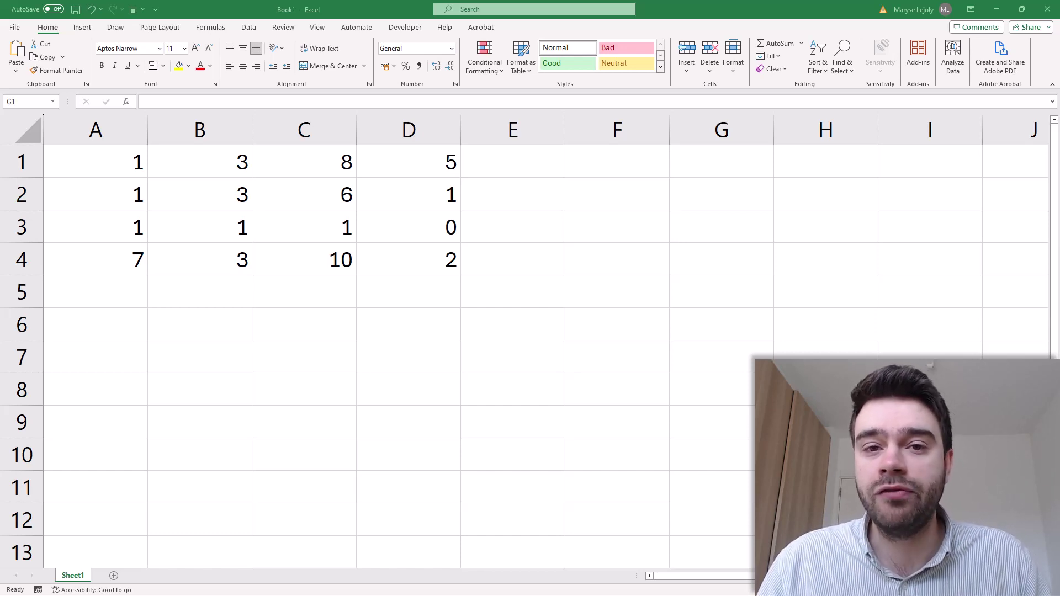
- Enter =MDETERM(A1:D4) in A6 to get the 4x4 determinant 88
{"action": "left_click", "coordinate": [95, 325]}
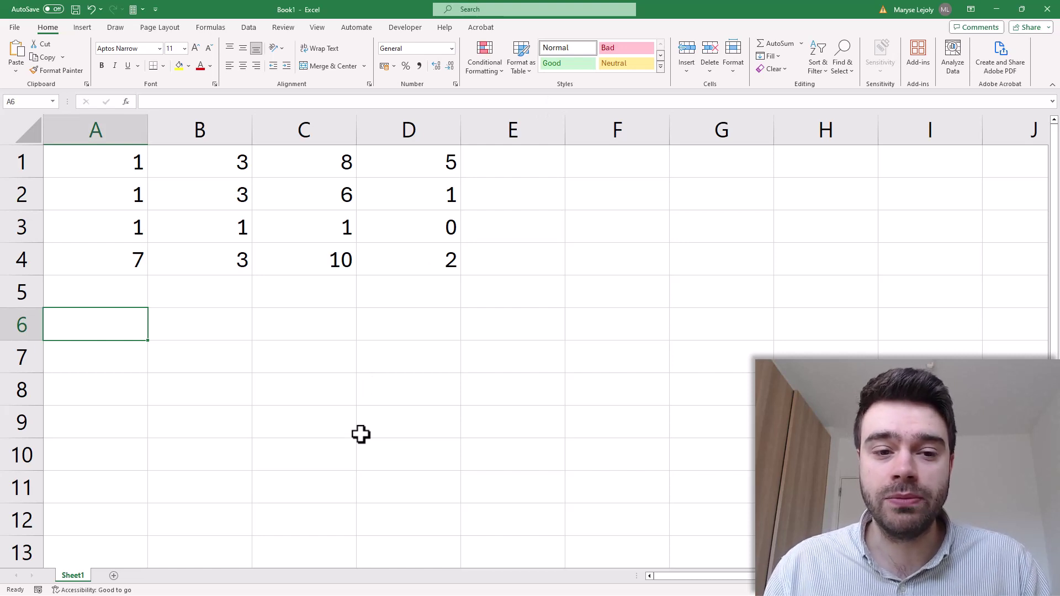
{"action": "key", "text": "F2"}
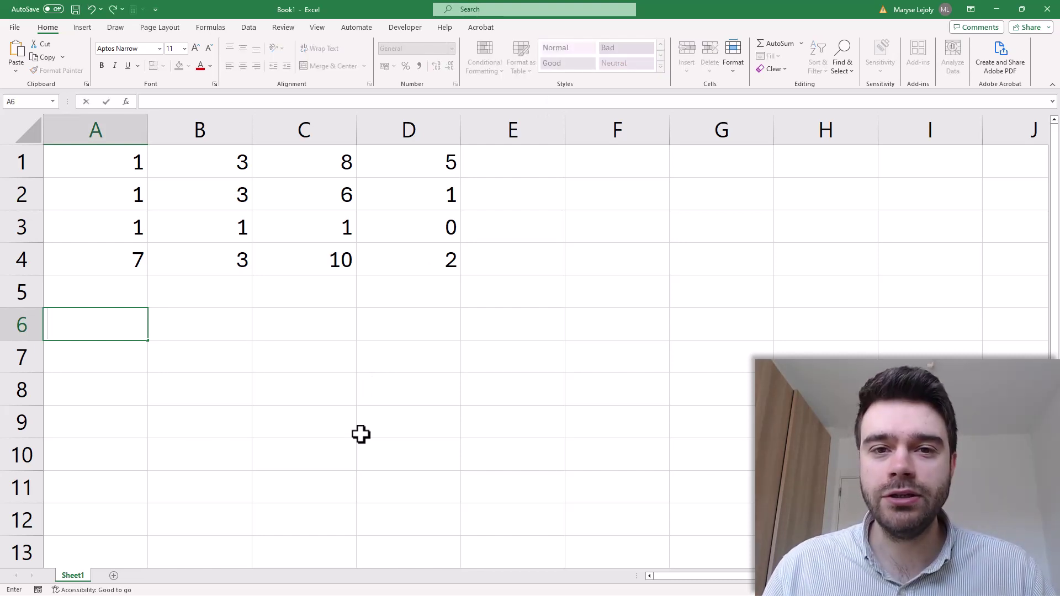
{"action": "type", "text": "=MDETERM"}
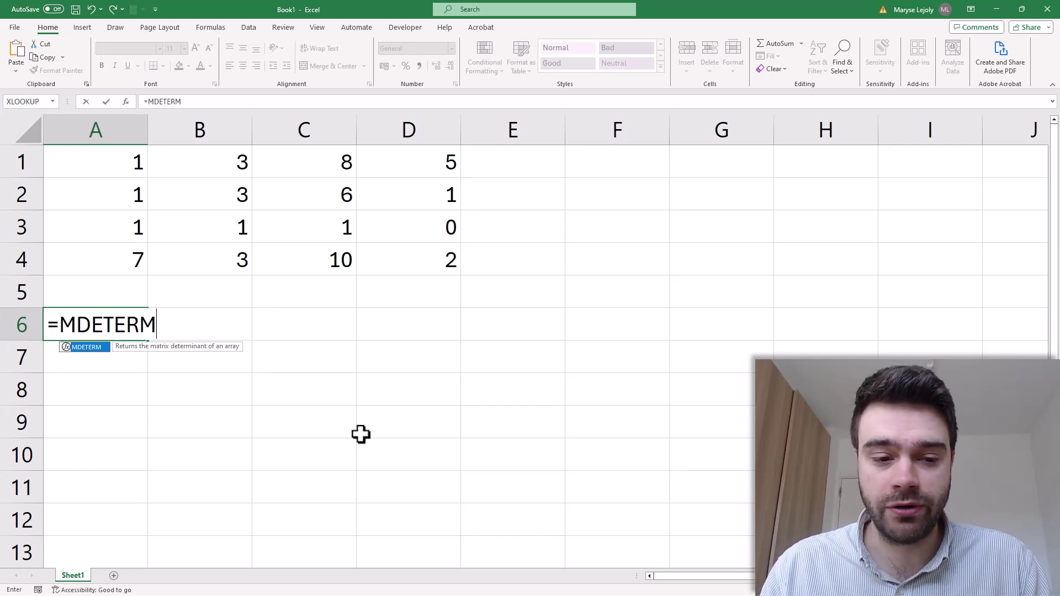
{"action": "type", "text": "("}
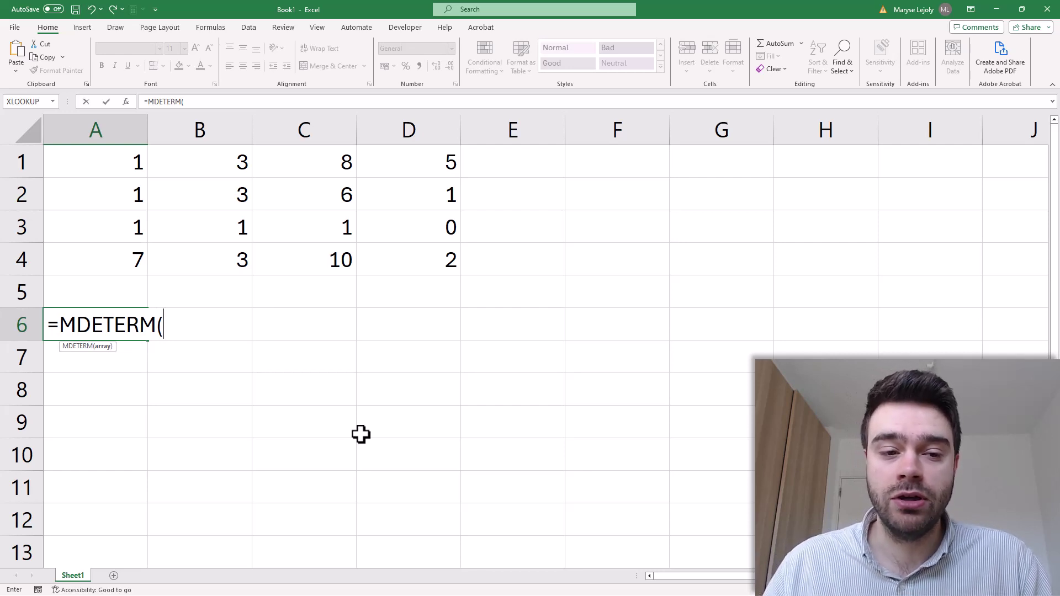
{"action": "left_click_drag", "start_coordinate": [101, 163], "coordinate": [386, 263]}
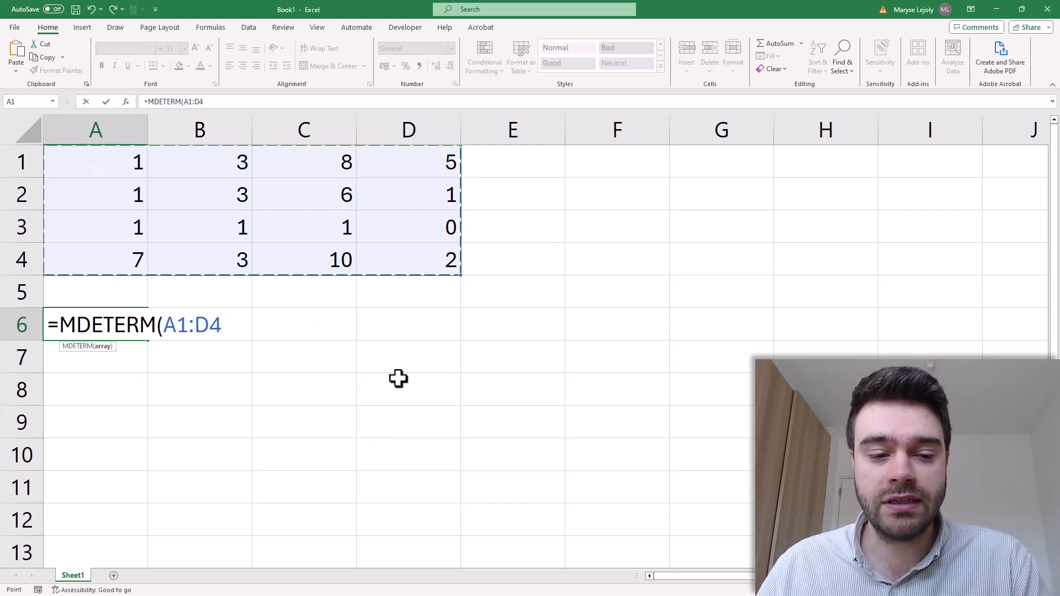
{"action": "key", "text": "Return"}
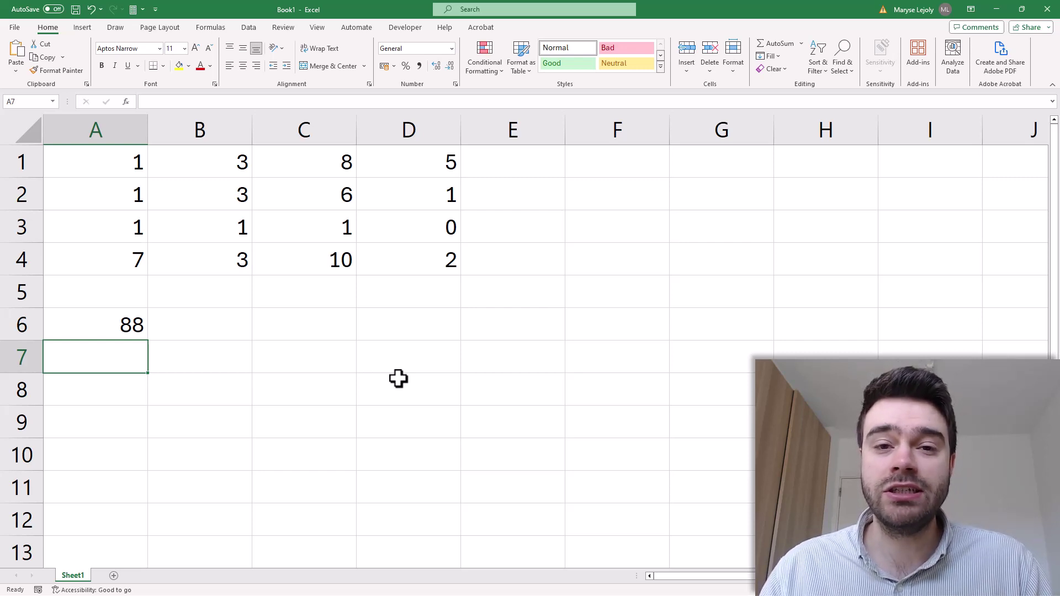
- Enter =MDETERM(C3:D4) in C6, giving the 2x2 block's determinant 2
{"action": "key", "text": "Up"}
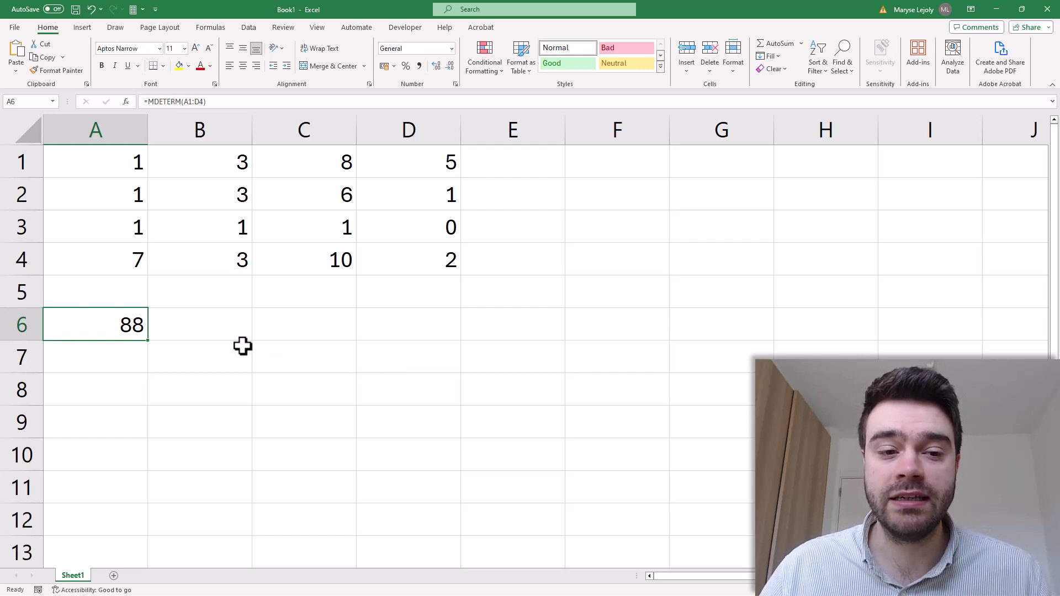
{"action": "left_click_drag", "start_coordinate": [313, 230], "coordinate": [416, 270]}
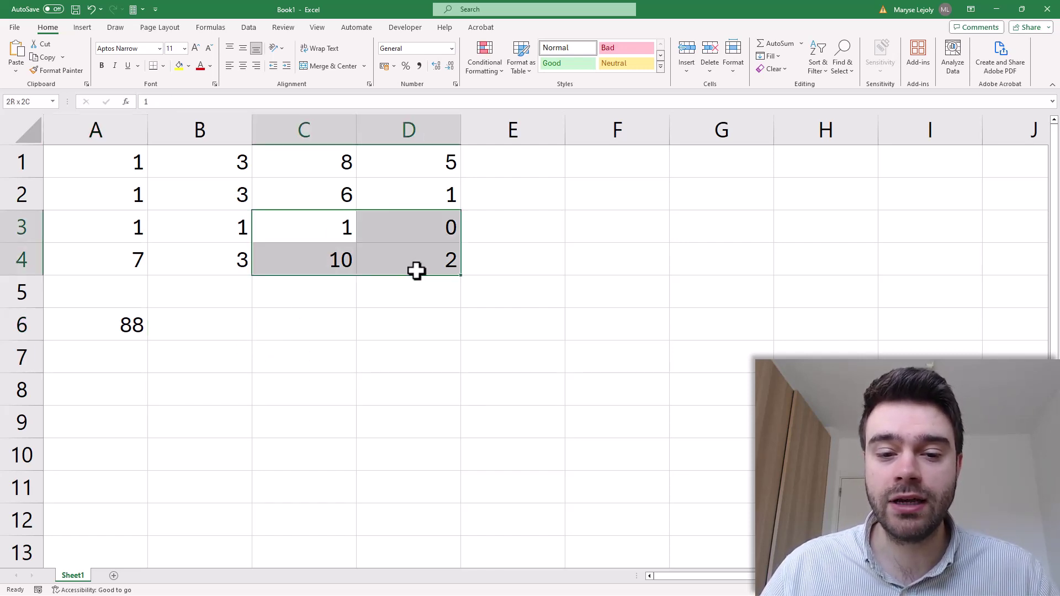
{"action": "double_click", "coordinate": [330, 330]}
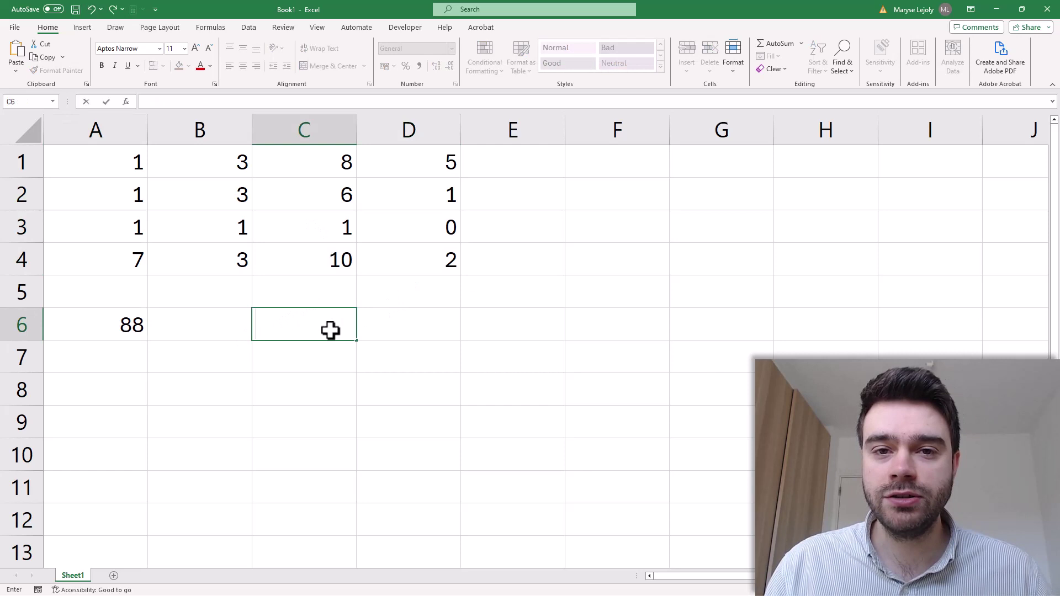
{"action": "type", "text": "=MDET"}
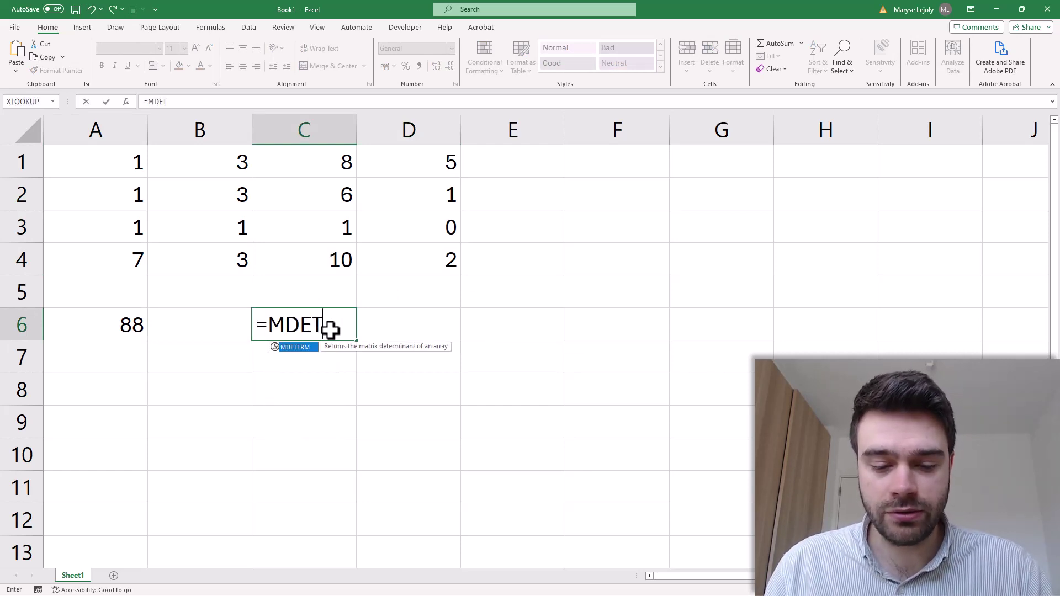
{"action": "type", "text": "ERM("}
{"action": "left_click_drag", "start_coordinate": [330, 228], "coordinate": [395, 265]}
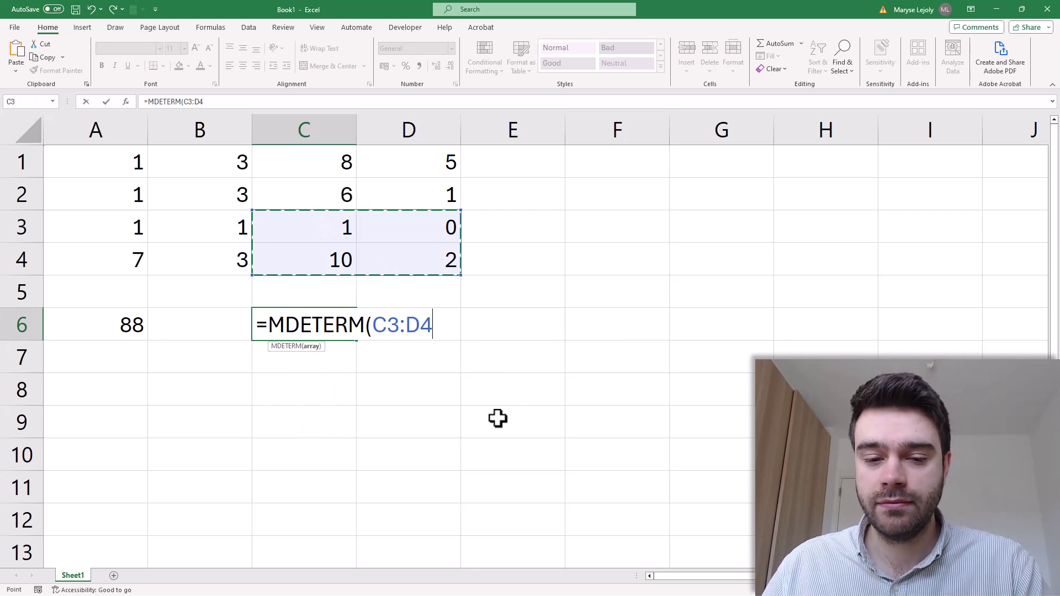
{"action": "key", "text": "Return"}
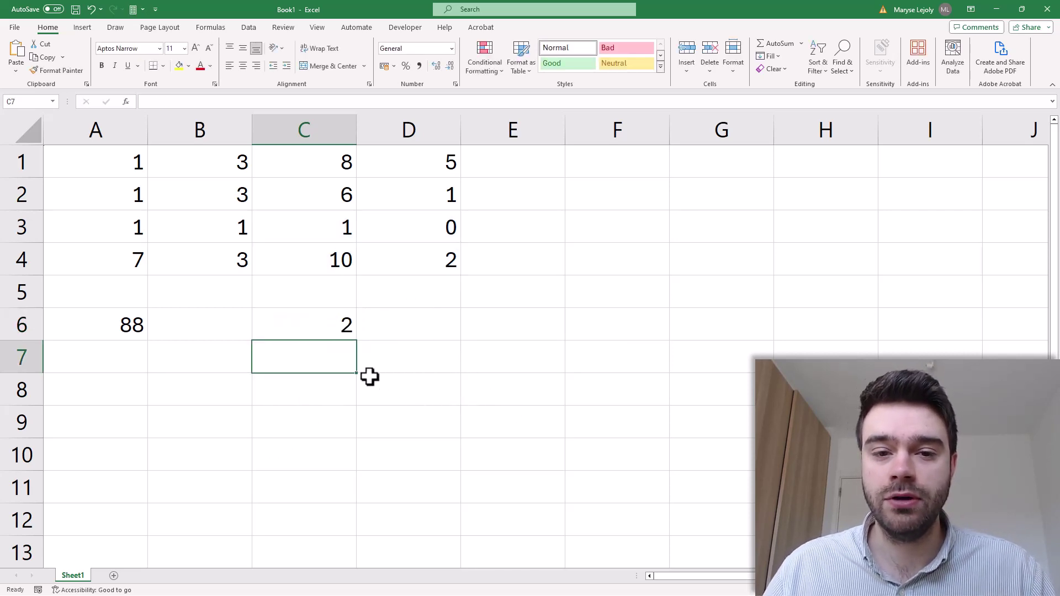
{"action": "key", "text": "Up"}
- Fill the main-diagonal cells C3 and D4 green
{"action": "left_click", "coordinate": [338, 237]}
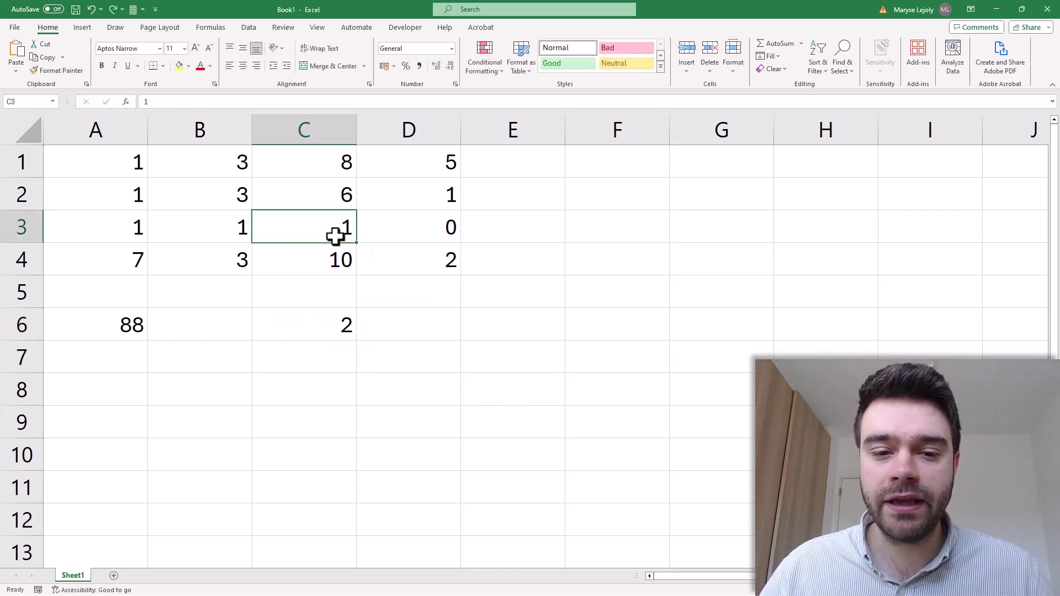
{"action": "left_click", "coordinate": [407, 261], "text": "ctrl"}
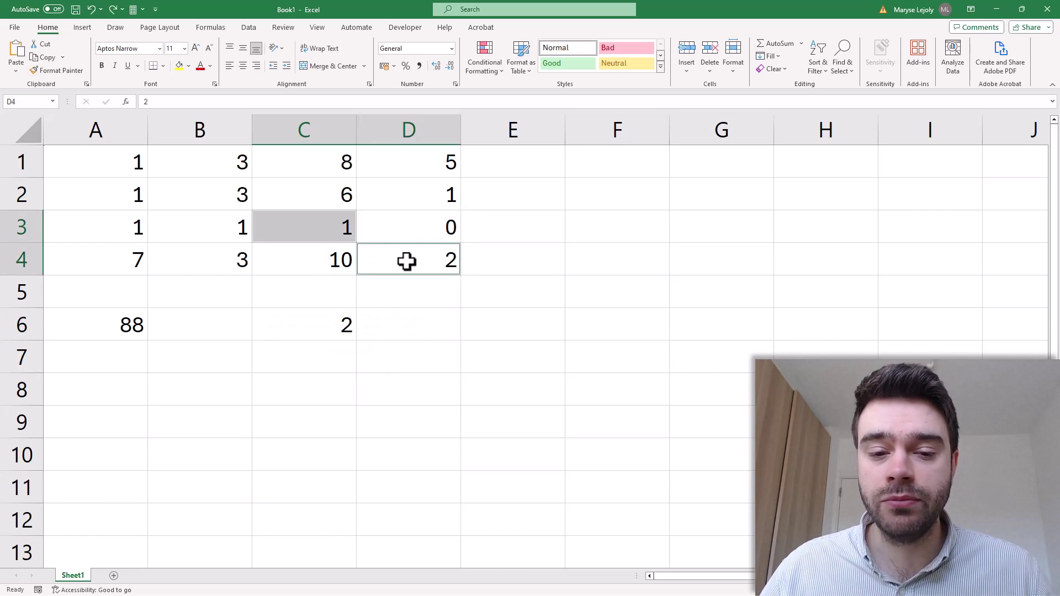
{"action": "left_click", "coordinate": [188, 66]}
{"action": "left_click", "coordinate": [255, 113]}
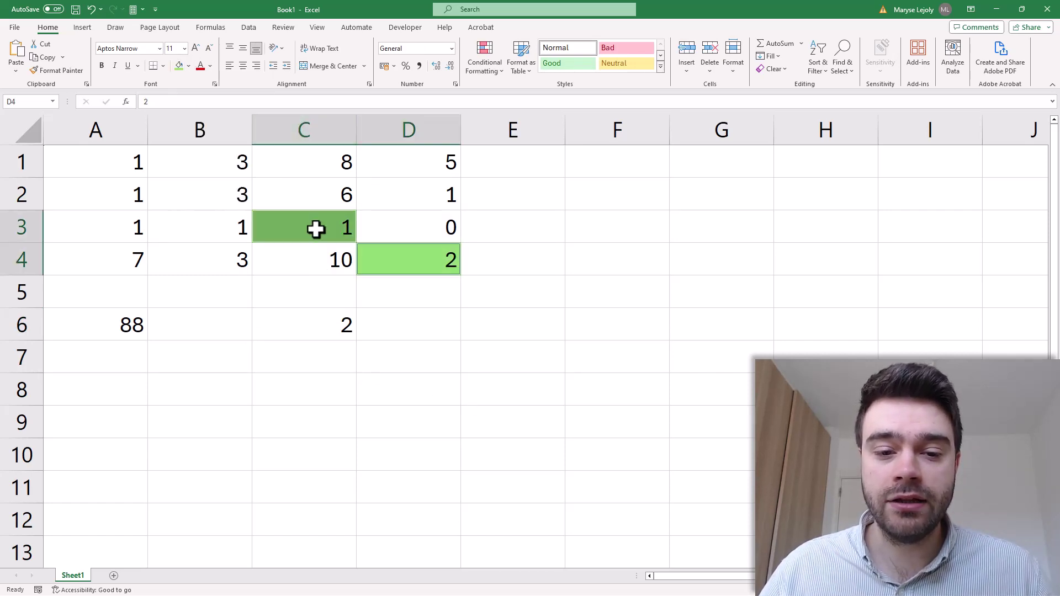
- Fill the other diagonal cells C4 and D3 dark orange
{"action": "left_click", "coordinate": [308, 260]}
{"action": "left_click", "coordinate": [425, 231], "text": "ctrl"}
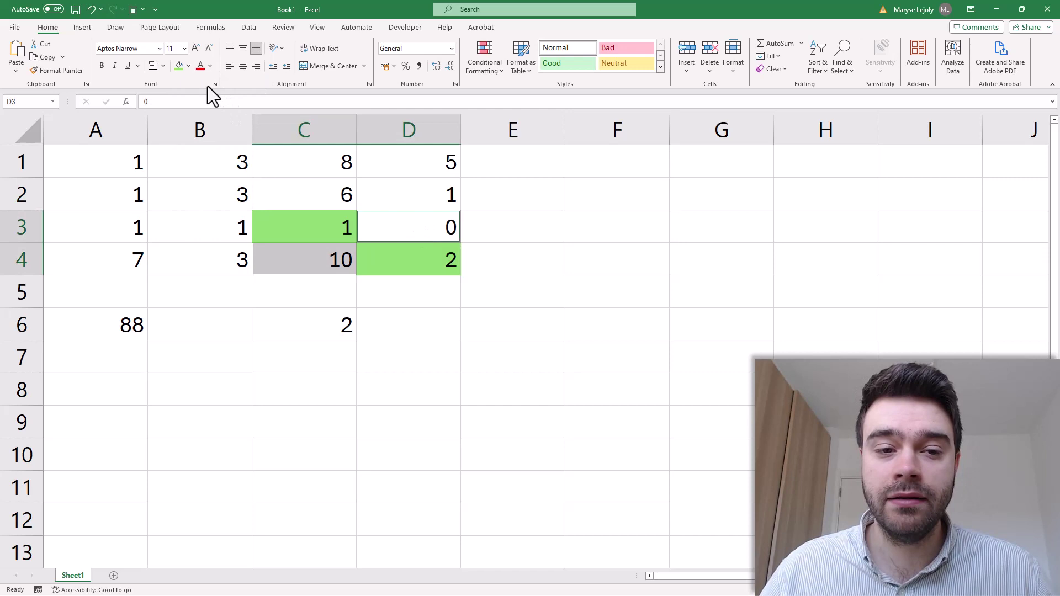
{"action": "left_click", "coordinate": [188, 66]}
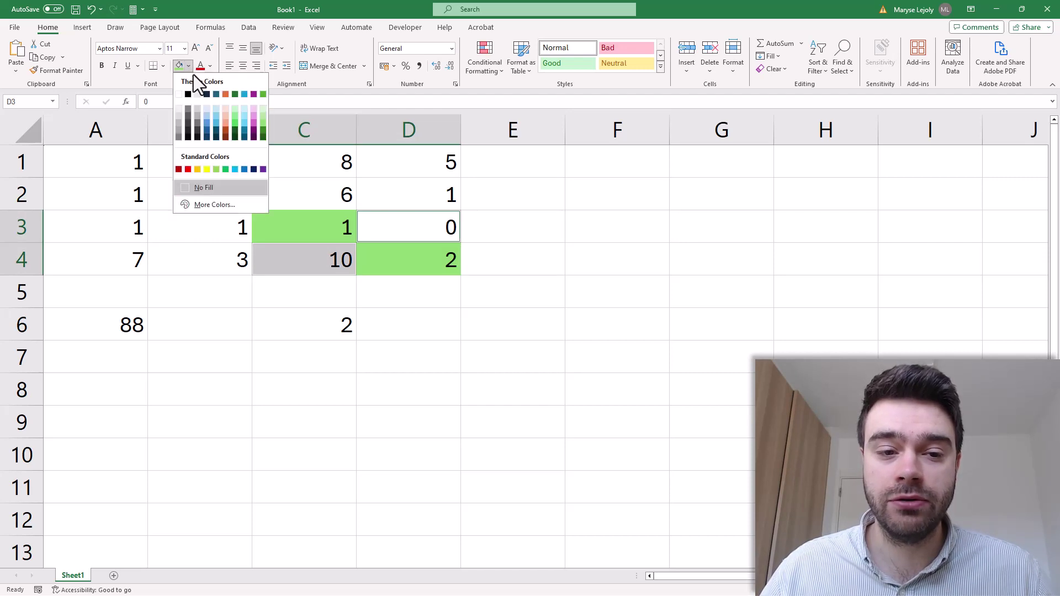
{"action": "left_click", "coordinate": [224, 131]}
{"action": "left_click", "coordinate": [506, 369]}
{"action": "left_click", "coordinate": [322, 350]}
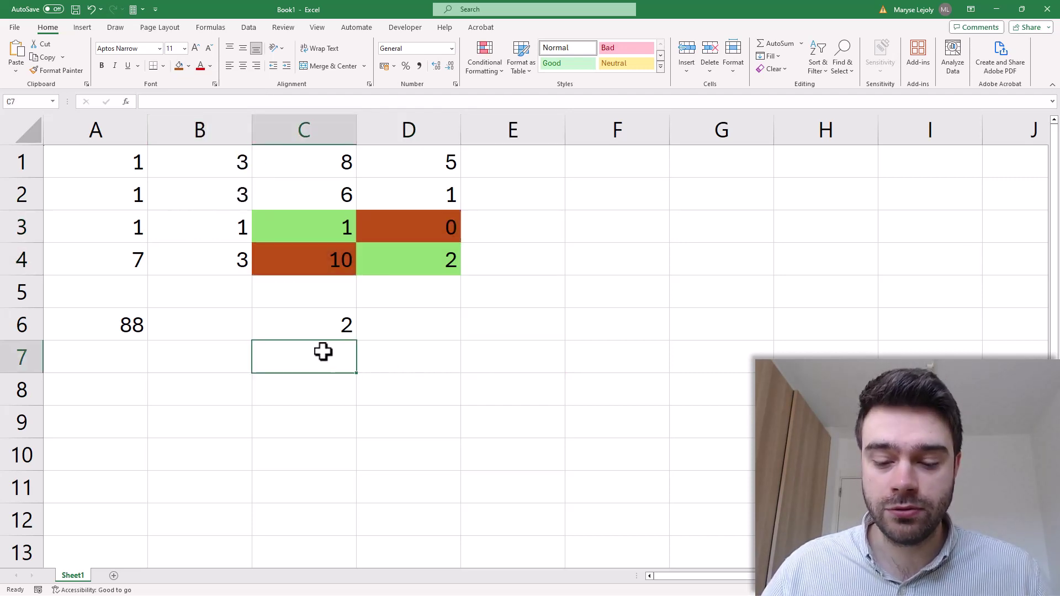
- Enter =1*2-10*0 in C7, giving 2, and point out the green and orange diagonal values
{"action": "type", "text": "="}
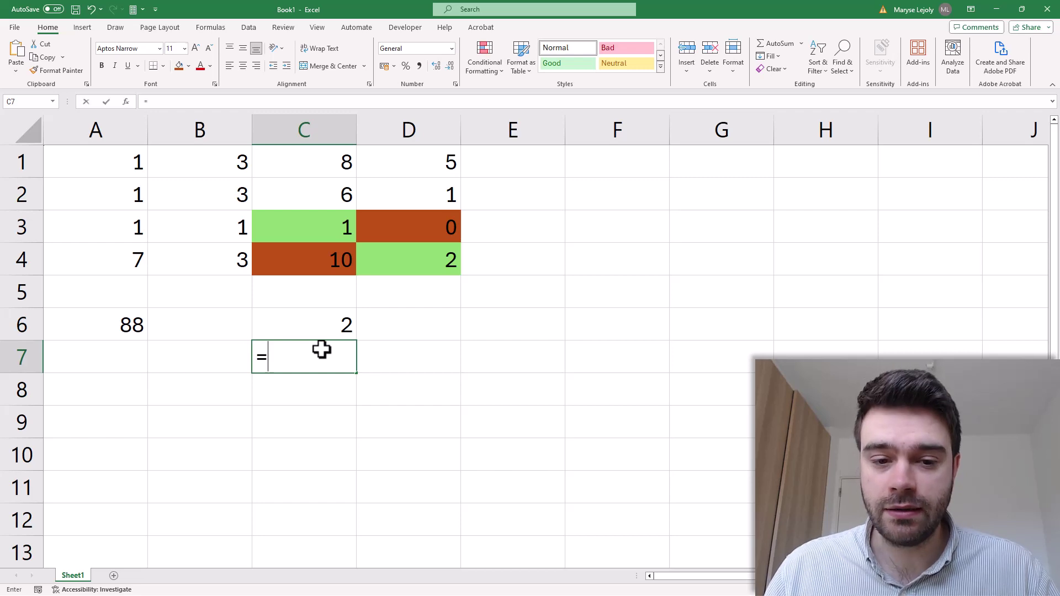
{"action": "type", "text": "1*2-"}
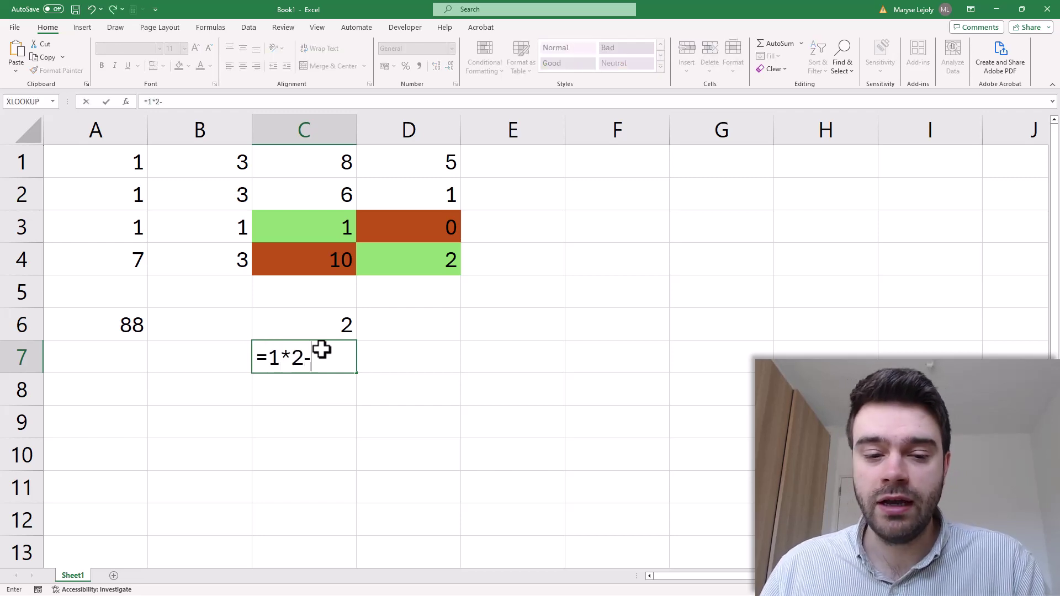
{"action": "type", "text": "10*0"}
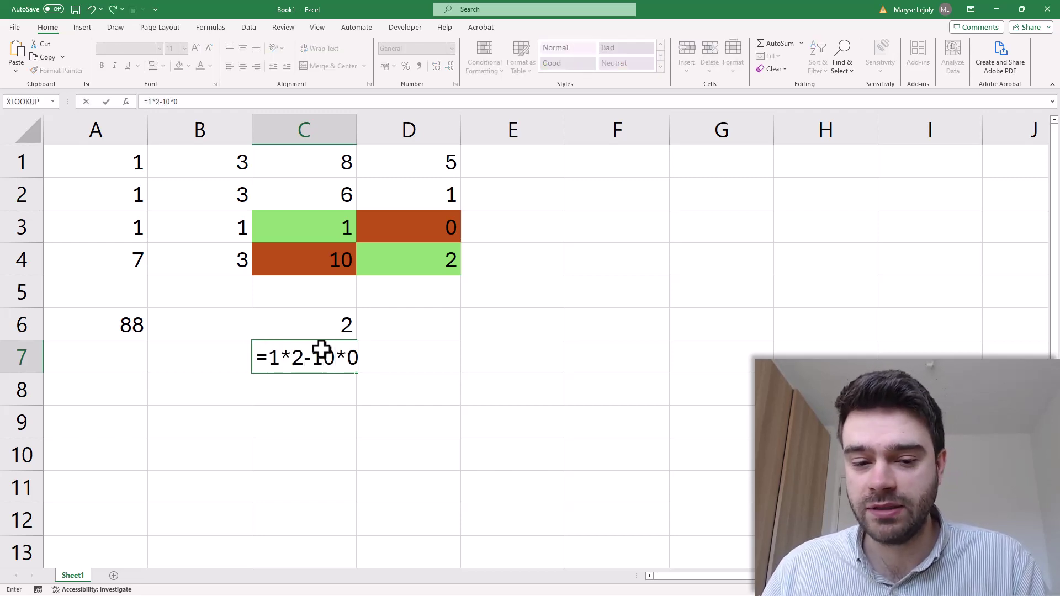
{"action": "key", "text": "Return"}
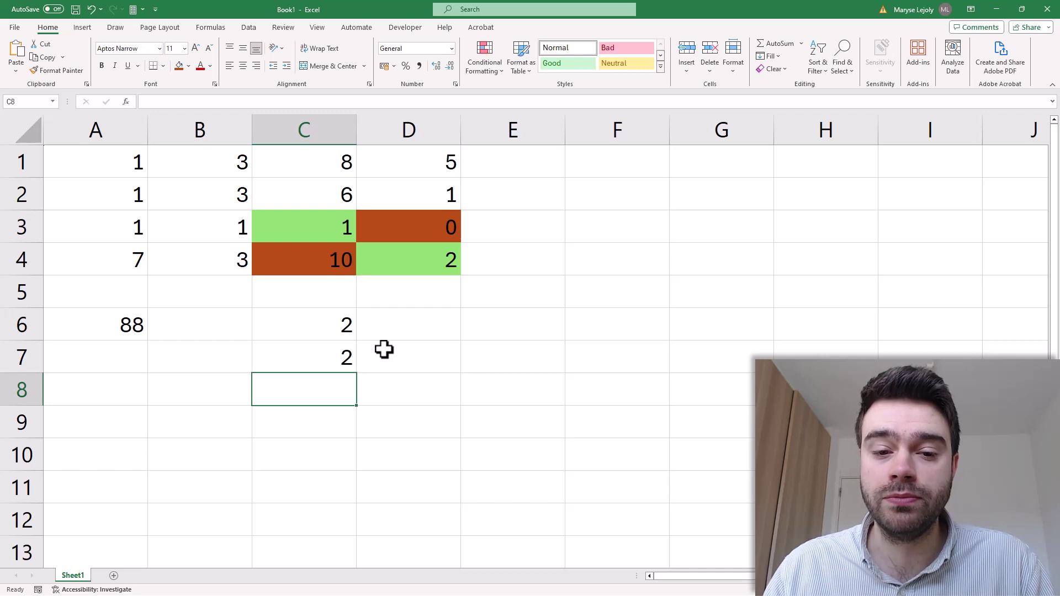
{"action": "left_click", "coordinate": [346, 350]}
{"action": "left_click", "coordinate": [321, 226]}
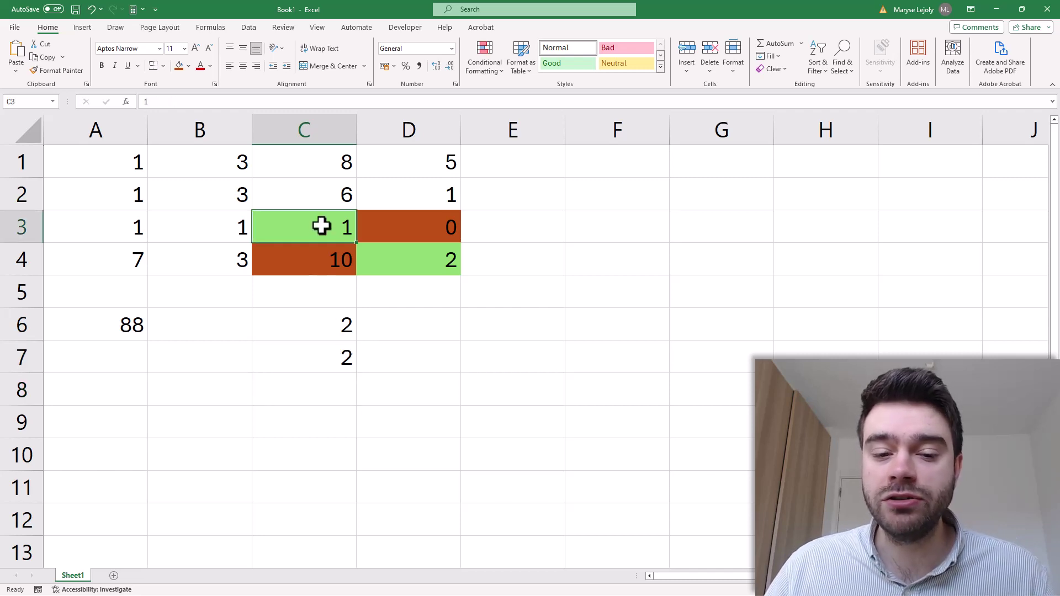
{"action": "left_click", "coordinate": [381, 256]}
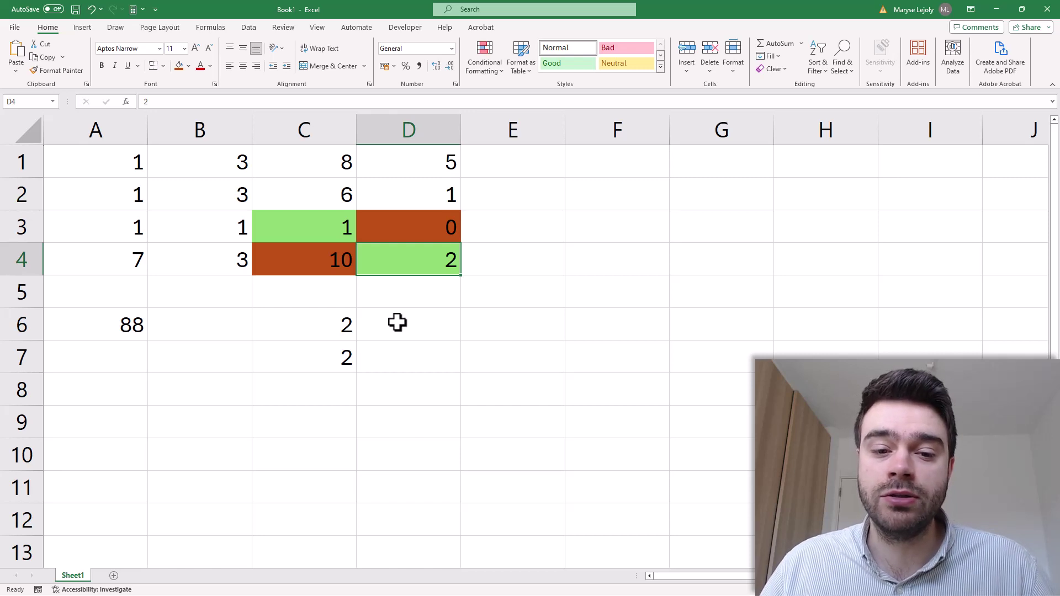
{"action": "left_click", "coordinate": [303, 263]}
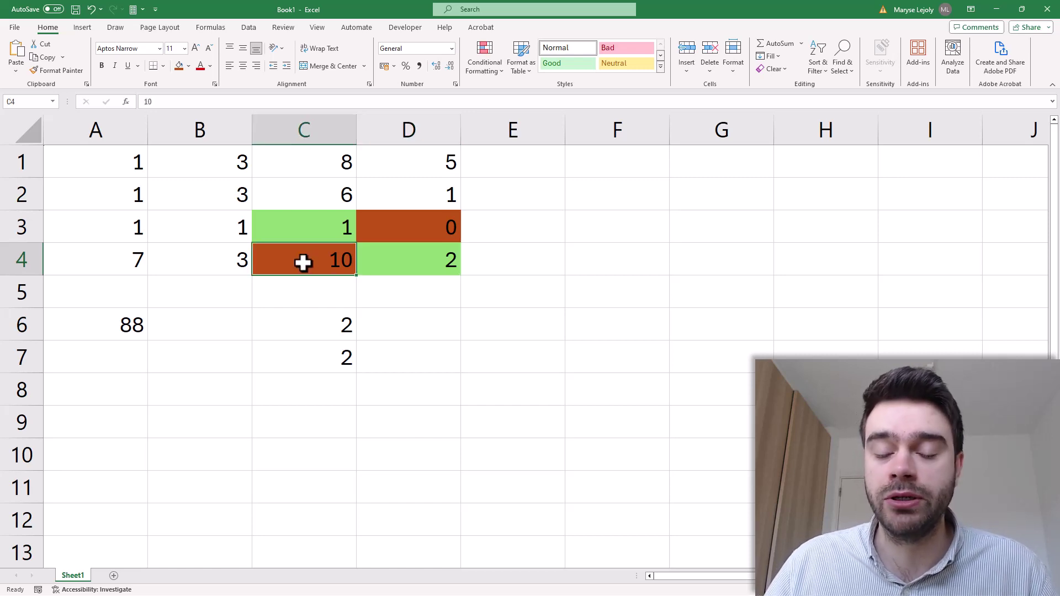
{"action": "left_click", "coordinate": [411, 222]}
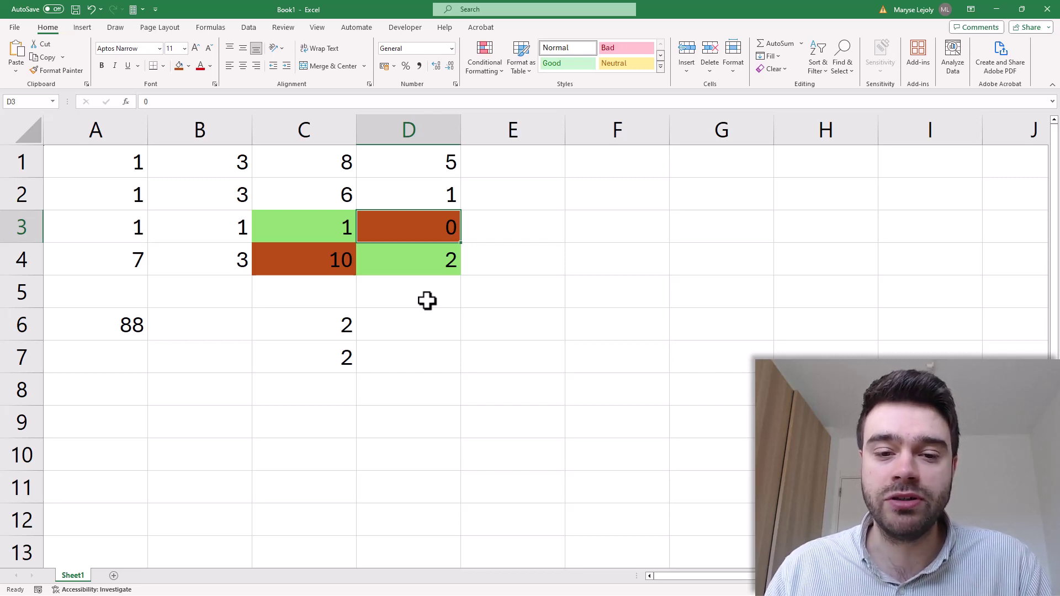
- Remove the fill colours from C3:D4
{"action": "left_click_drag", "start_coordinate": [303, 221], "coordinate": [370, 270]}
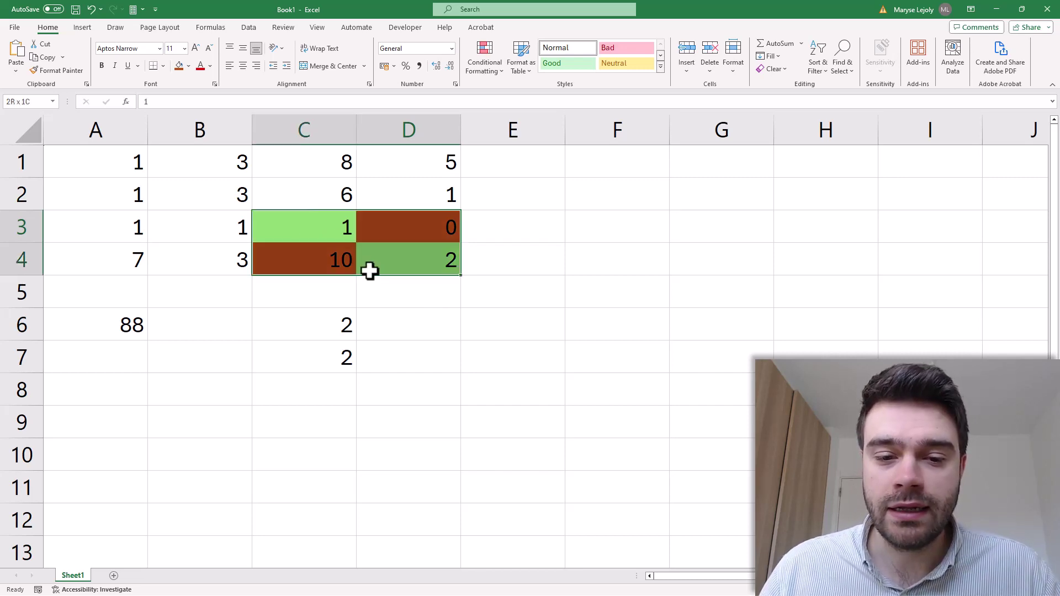
{"action": "left_click", "coordinate": [188, 66]}
{"action": "left_click", "coordinate": [199, 185]}
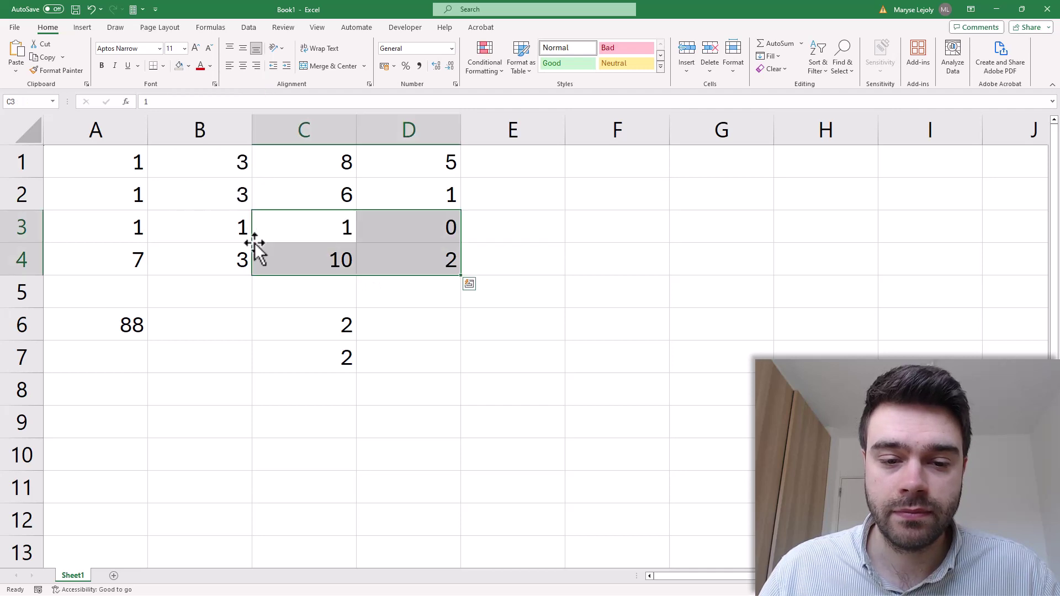
{"action": "left_click", "coordinate": [301, 302]}
- Delete the old results in C6:C7
{"action": "left_click_drag", "start_coordinate": [203, 192], "coordinate": [392, 253]}
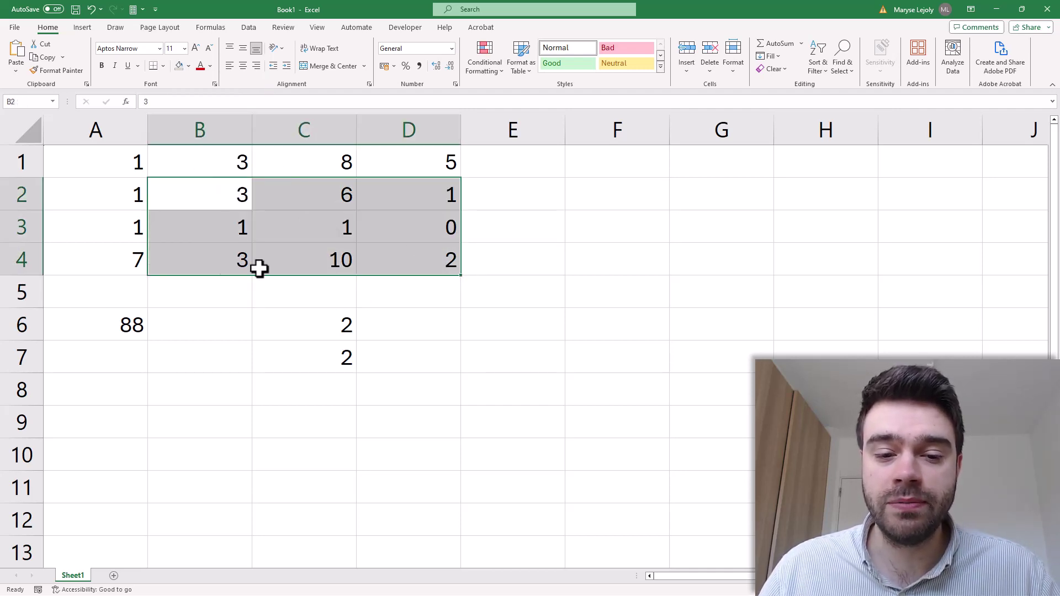
{"action": "left_click_drag", "start_coordinate": [338, 325], "coordinate": [332, 352]}
{"action": "key", "text": "Delete"}
- Enter =MDETERM(B2:D4) in C6, giving the 3x3 determinant 1
{"action": "left_click", "coordinate": [334, 331]}
{"action": "type", "text": "=MDE"}
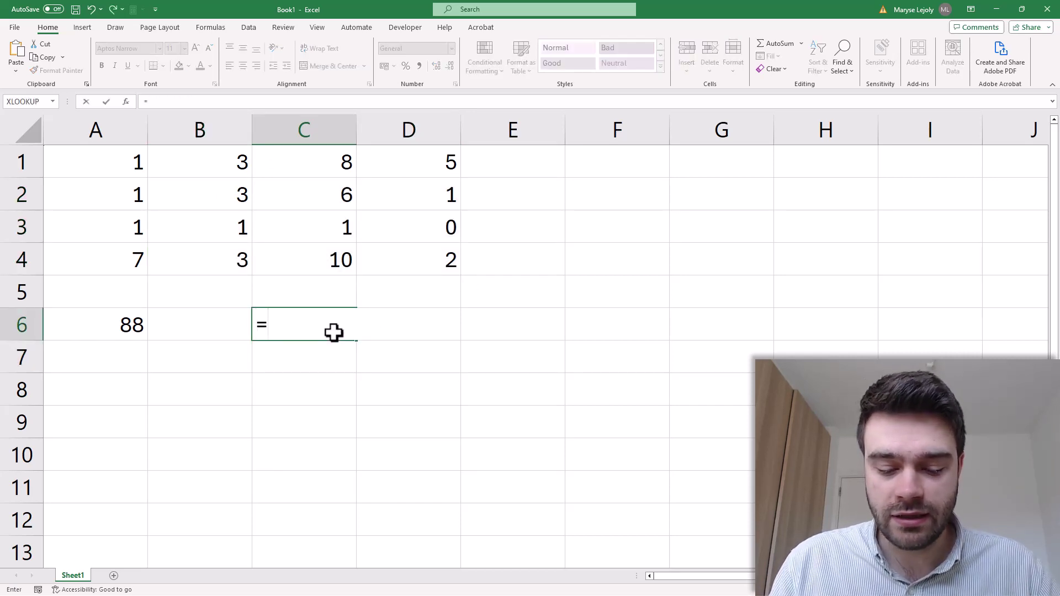
{"action": "double_click", "coordinate": [306, 348]}
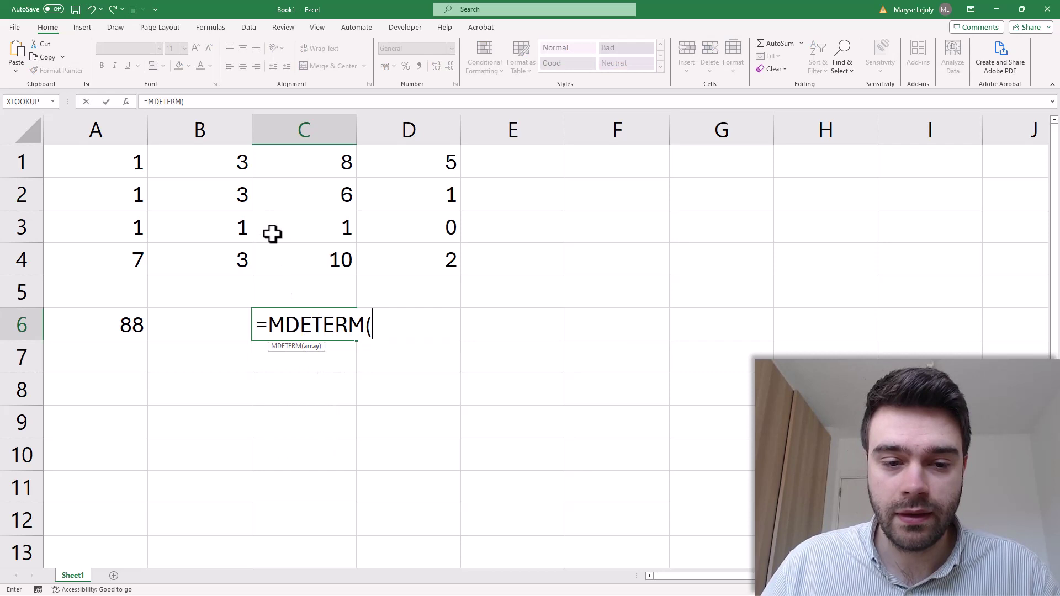
{"action": "left_click", "coordinate": [239, 199]}
{"action": "left_click_drag", "start_coordinate": [239, 199], "coordinate": [395, 265]}
{"action": "key", "text": "Return"}
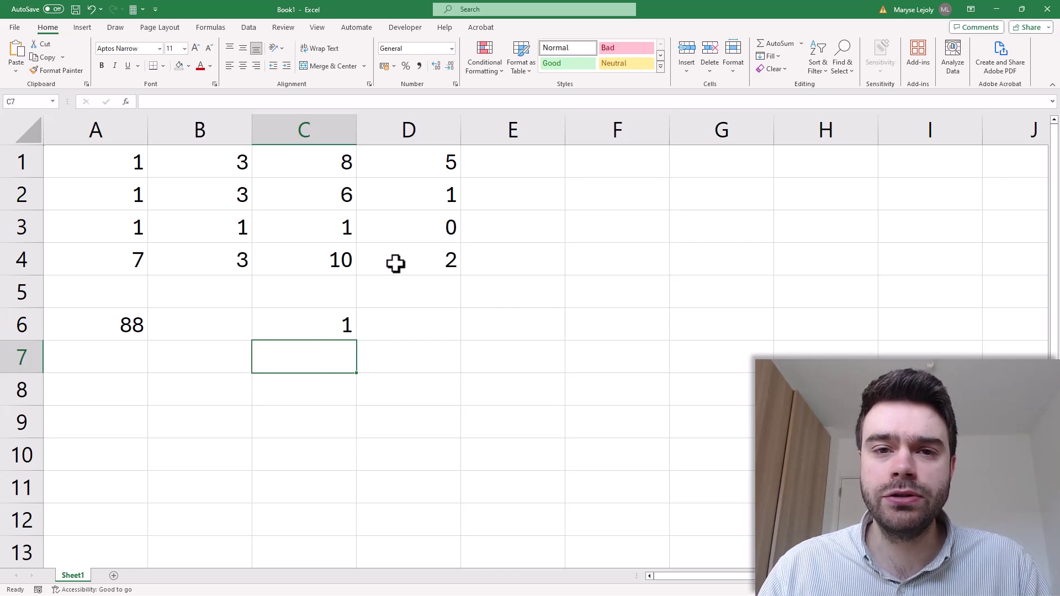
- Point out the diagonals B2, C3, D4 and B4, C3, D2 of the 3x3 block
{"action": "left_click", "coordinate": [231, 191]}
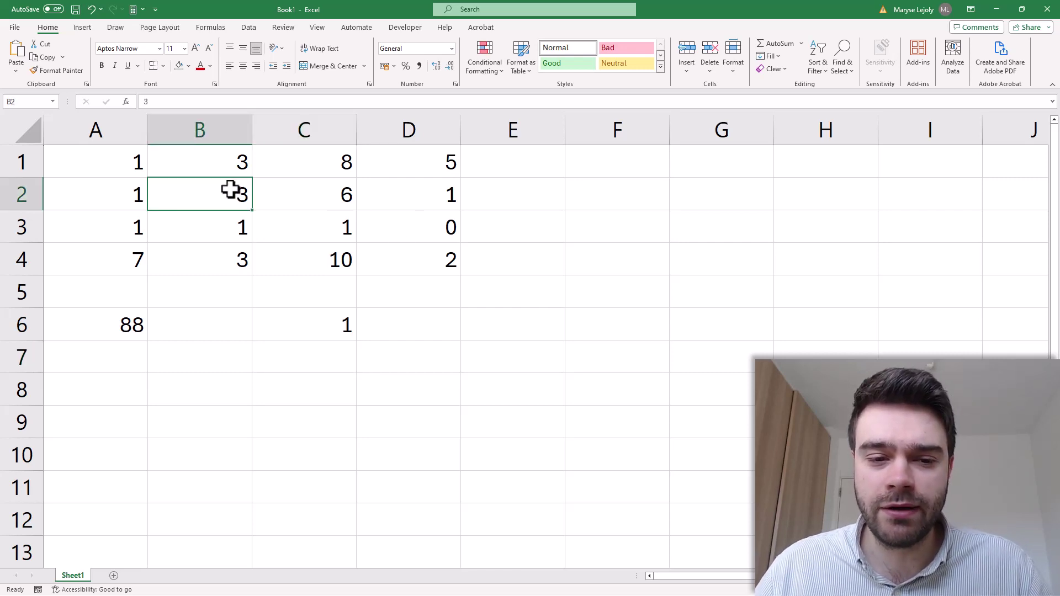
{"action": "left_click", "coordinate": [343, 226]}
{"action": "left_click", "coordinate": [392, 254]}
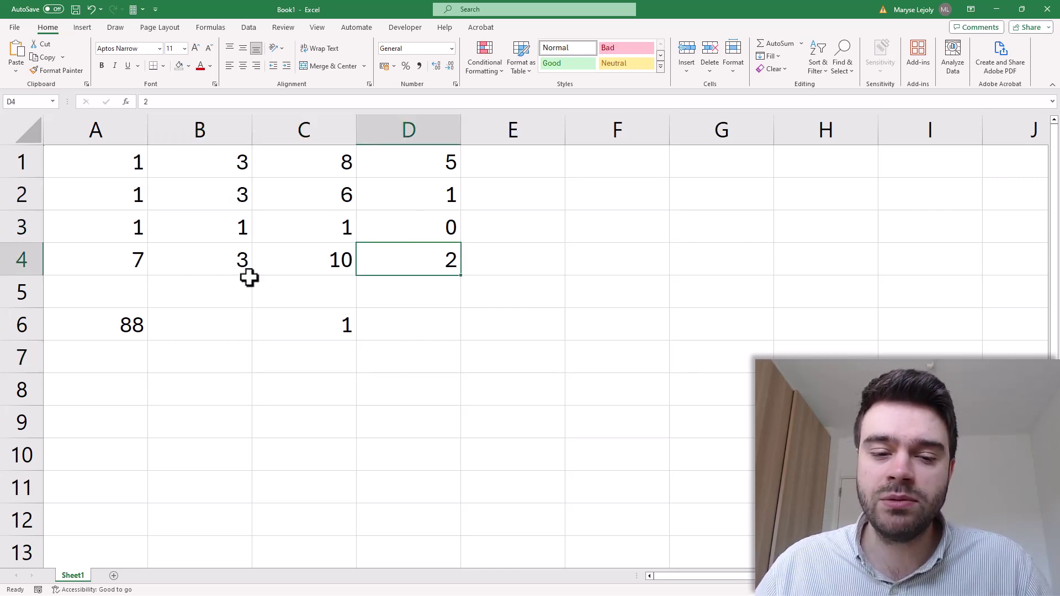
{"action": "left_click", "coordinate": [213, 260]}
{"action": "left_click", "coordinate": [318, 229]}
{"action": "left_click", "coordinate": [400, 200]}
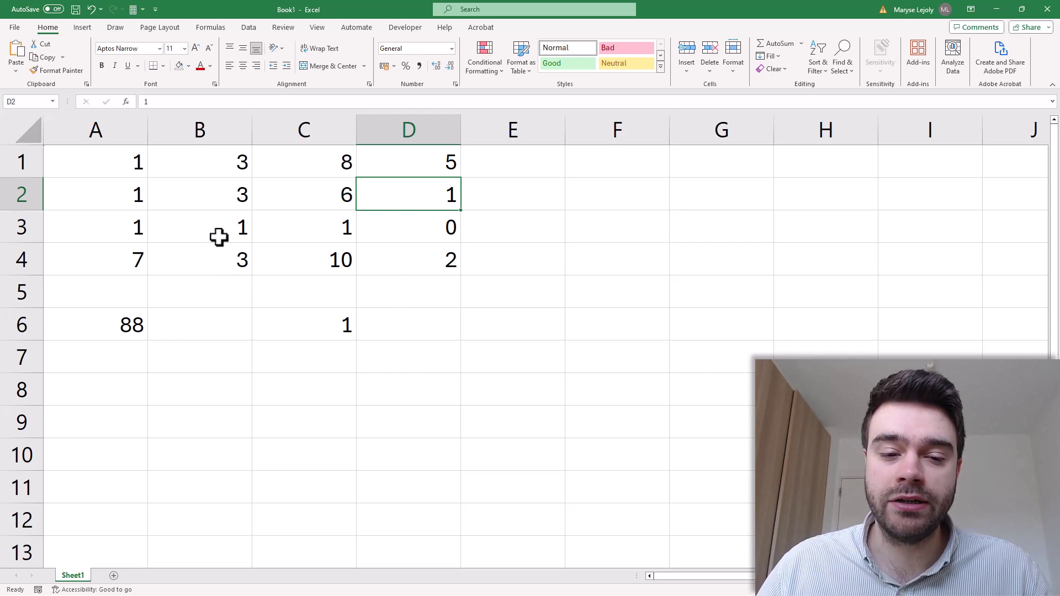
- Fill cell B2 yellow
{"action": "left_click", "coordinate": [206, 199]}
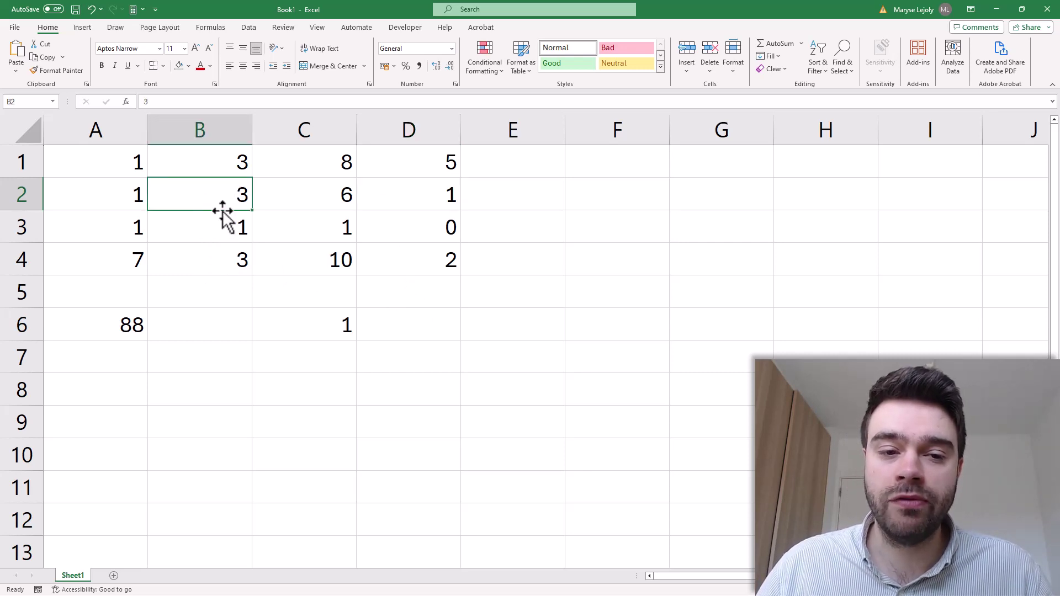
{"action": "left_click", "coordinate": [188, 66]}
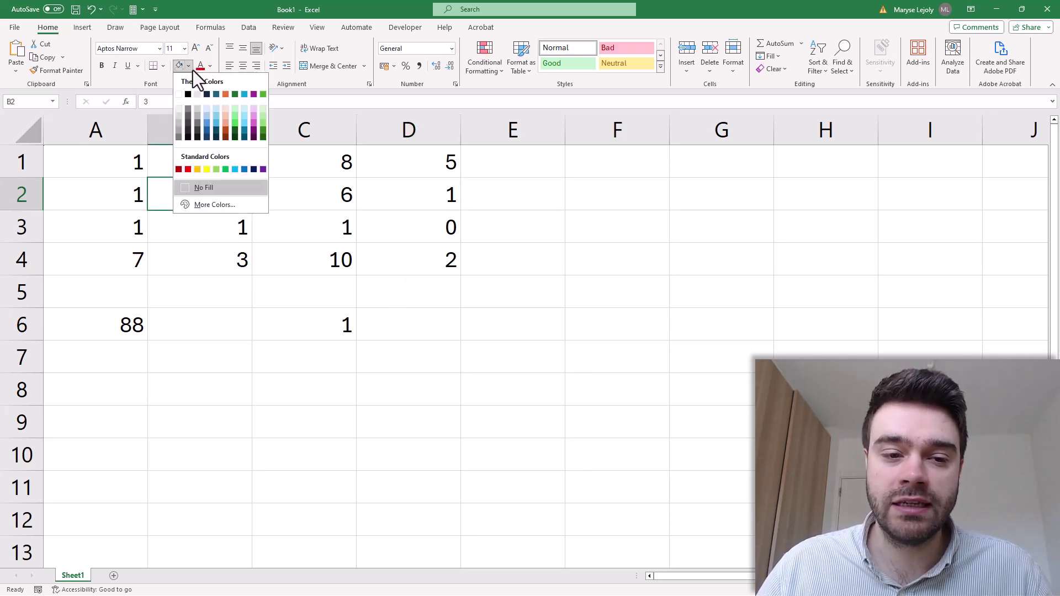
{"action": "left_click", "coordinate": [215, 167]}
{"action": "left_click", "coordinate": [311, 304]}
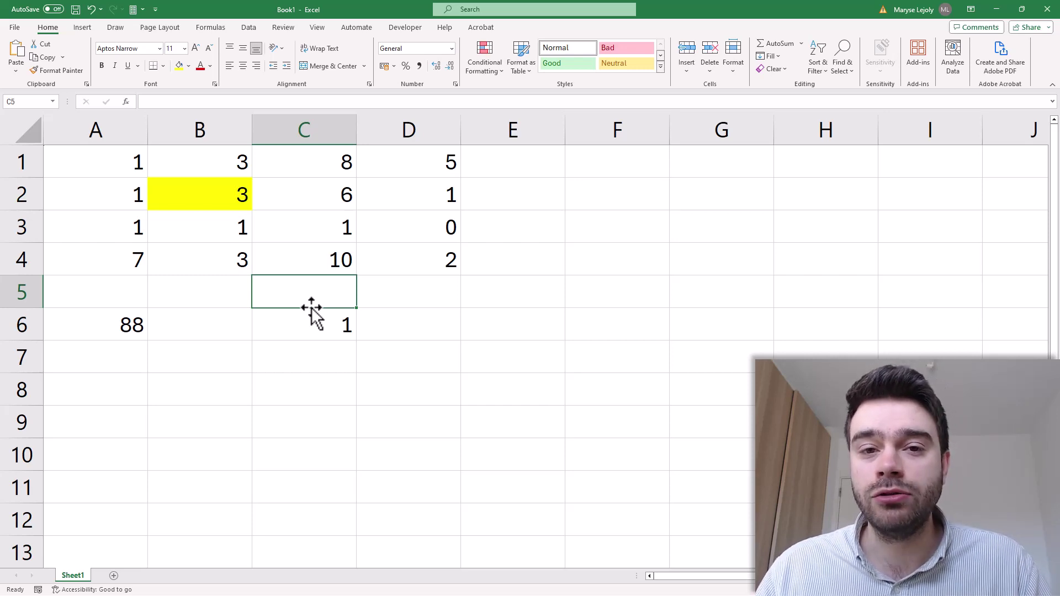
- Point out B2's row and column, then select its minor C3:D4 for shading
{"action": "left_click", "coordinate": [221, 194]}
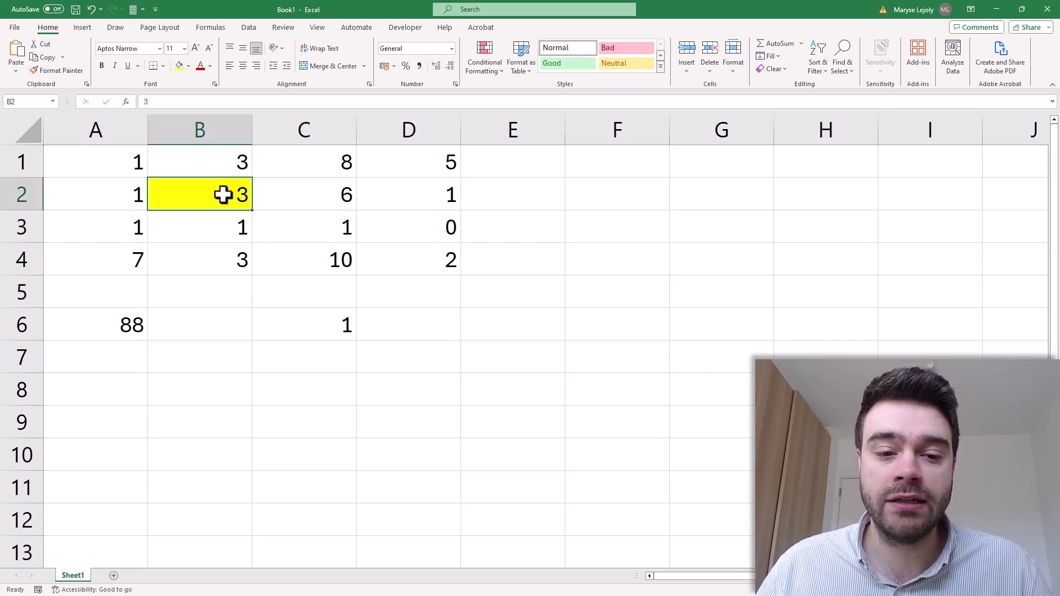
{"action": "left_click_drag", "start_coordinate": [293, 200], "coordinate": [416, 208]}
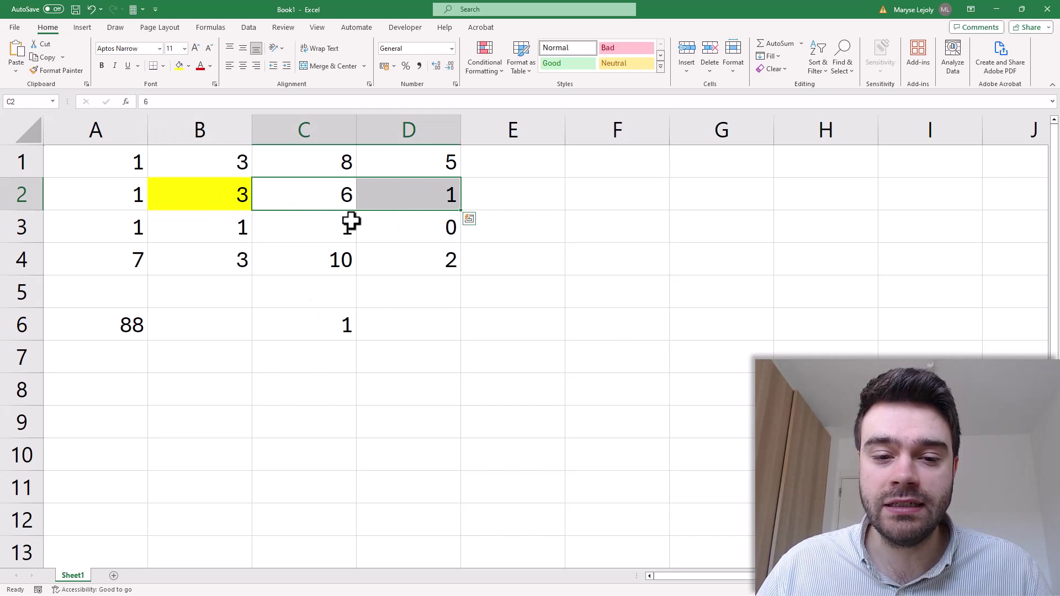
{"action": "left_click_drag", "start_coordinate": [229, 227], "coordinate": [228, 269]}
{"action": "left_click", "coordinate": [234, 198]}
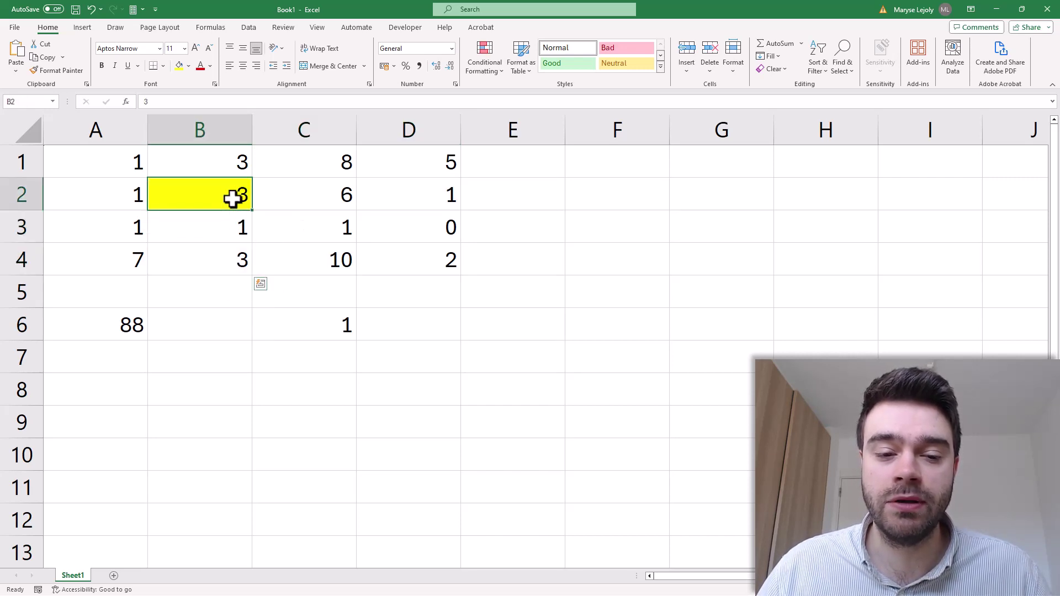
{"action": "left_click_drag", "start_coordinate": [309, 224], "coordinate": [431, 260]}
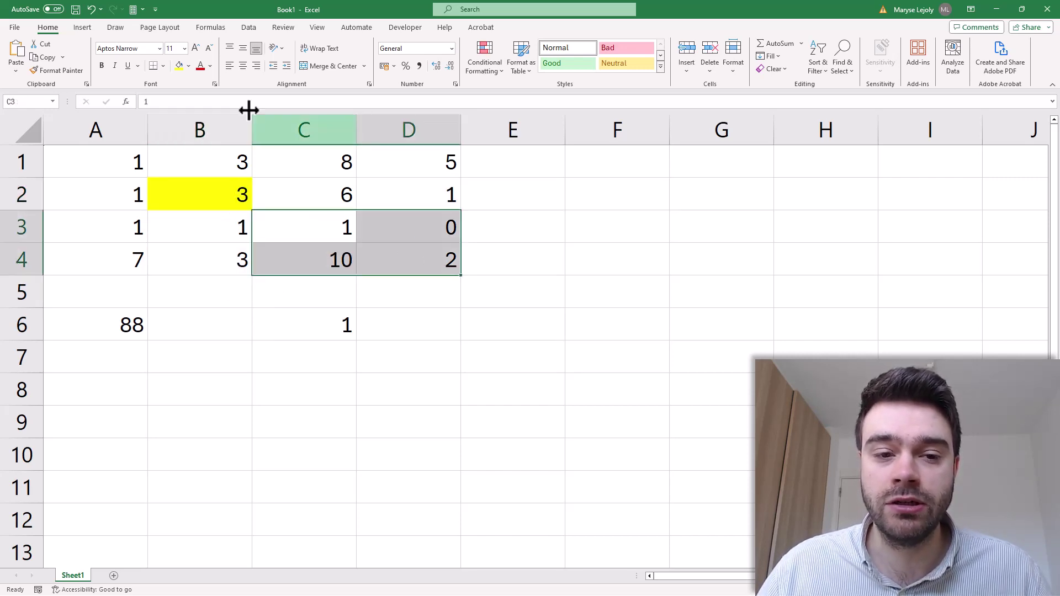
{"action": "left_click", "coordinate": [189, 66]}
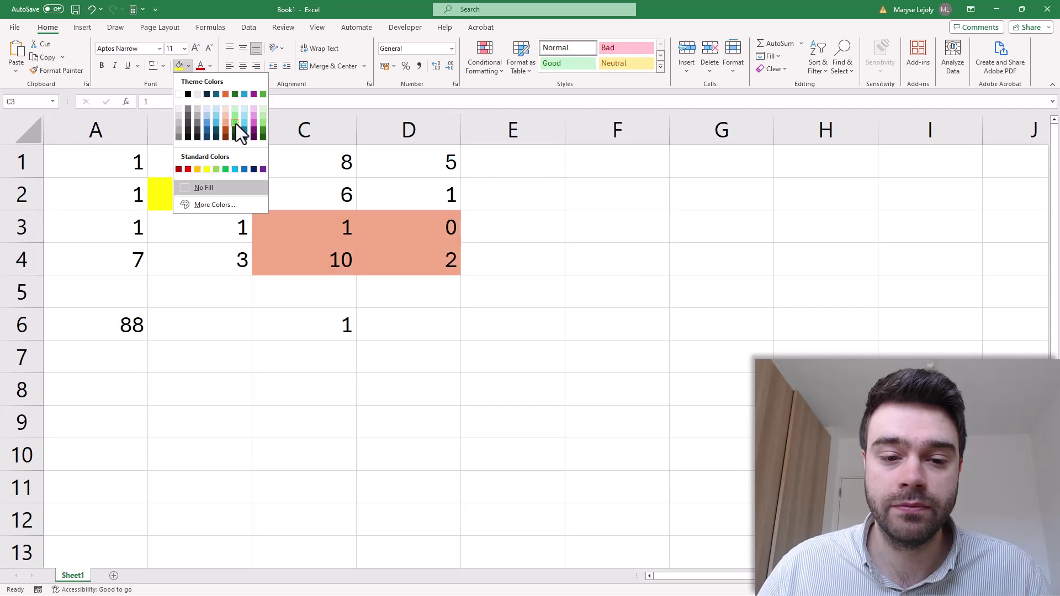
- Shade C3:D4 green and enter =B2*MDETERM(C3:D4) in C7, giving 6
{"action": "left_click", "coordinate": [227, 169]}
{"action": "left_click", "coordinate": [313, 359]}
{"action": "type", "text": "="}
{"action": "left_click", "coordinate": [228, 197]}
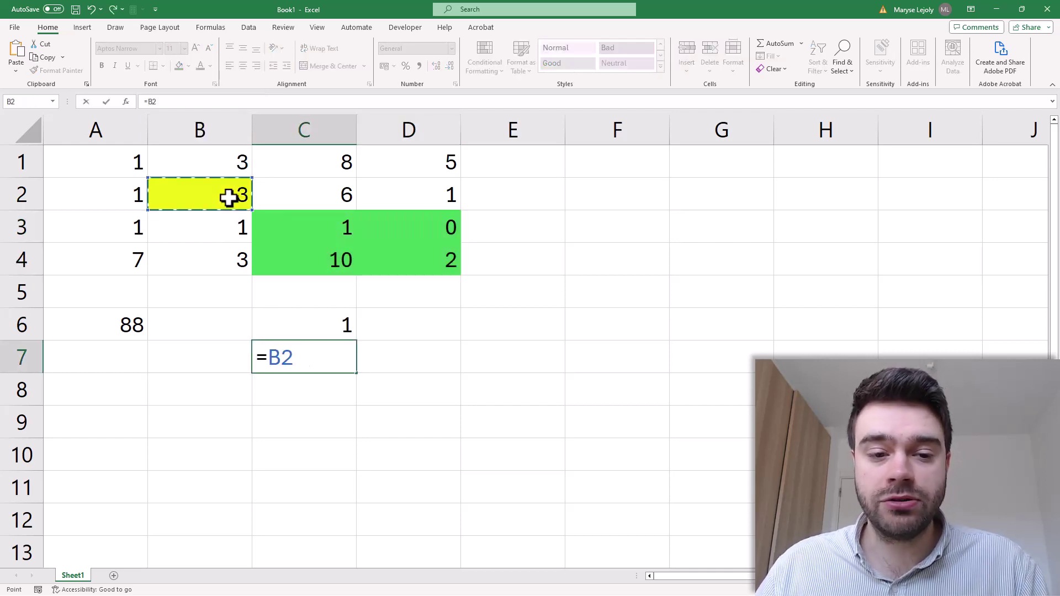
{"action": "type", "text": "*DETER"}
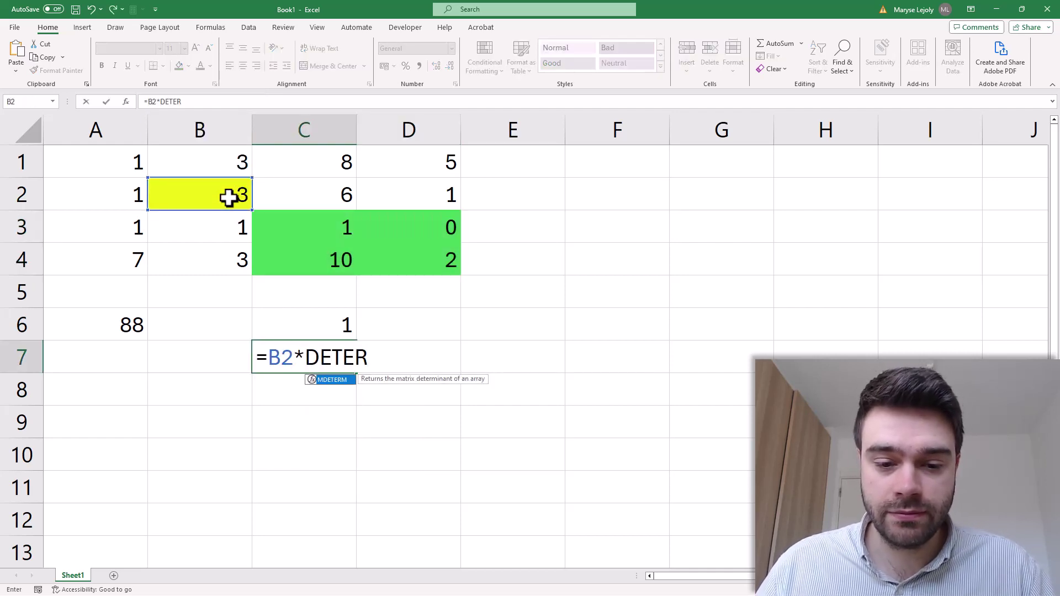
{"action": "double_click", "coordinate": [325, 380]}
{"action": "left_click_drag", "start_coordinate": [304, 220], "coordinate": [384, 260]}
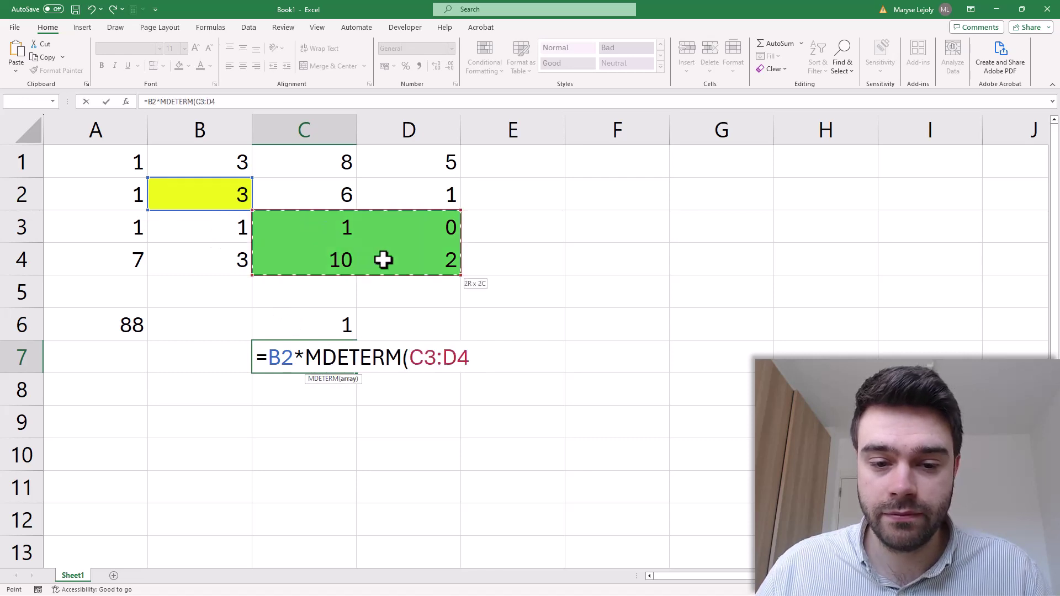
{"action": "type", "text": ")"}
{"action": "key", "text": "Return"}
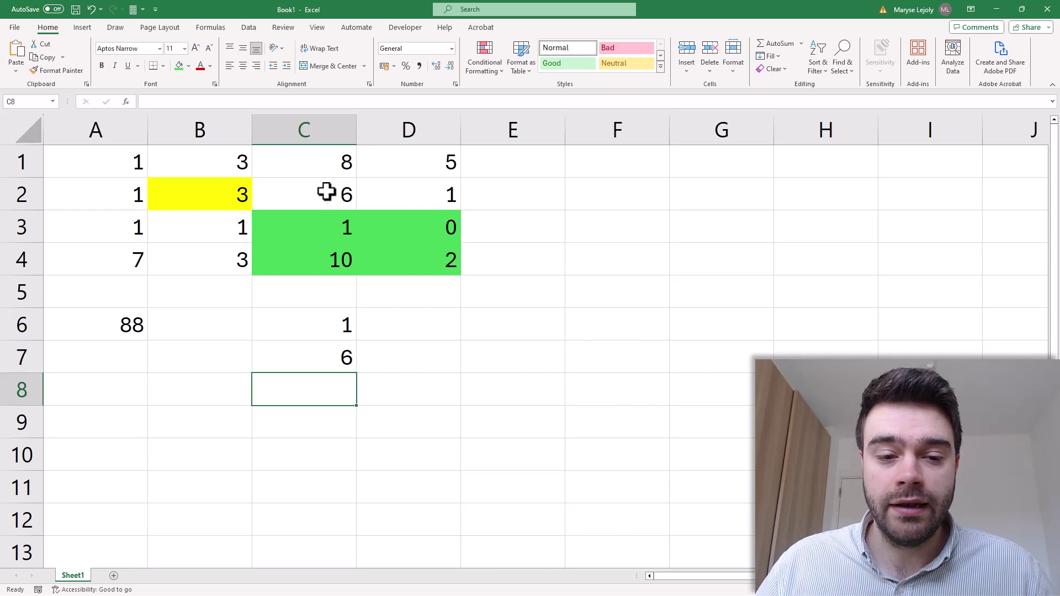
{"action": "left_click", "coordinate": [276, 197]}
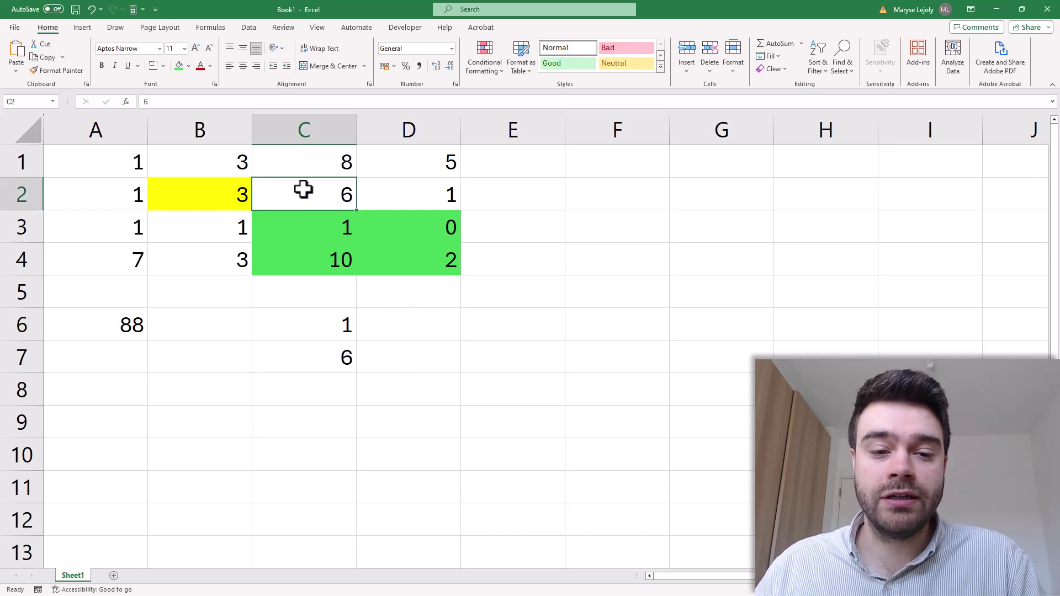
{"action": "left_click_drag", "start_coordinate": [225, 195], "coordinate": [397, 272]}
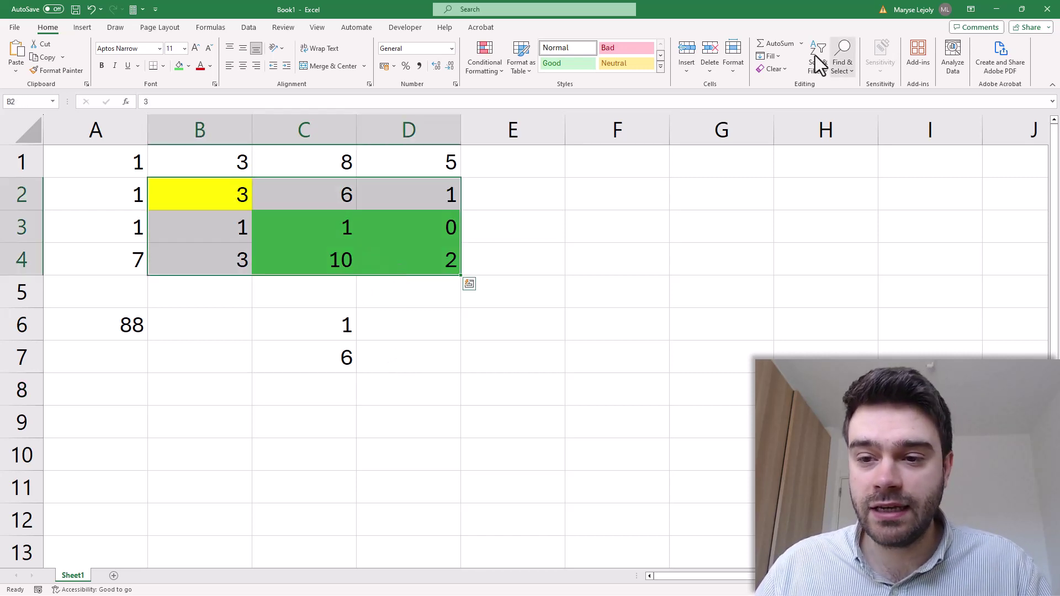
- Clear the fills from B2:D4 and fill C2 yellow
{"action": "left_click", "coordinate": [774, 69]}
{"action": "left_click", "coordinate": [790, 101]}
{"action": "left_click", "coordinate": [296, 185]}
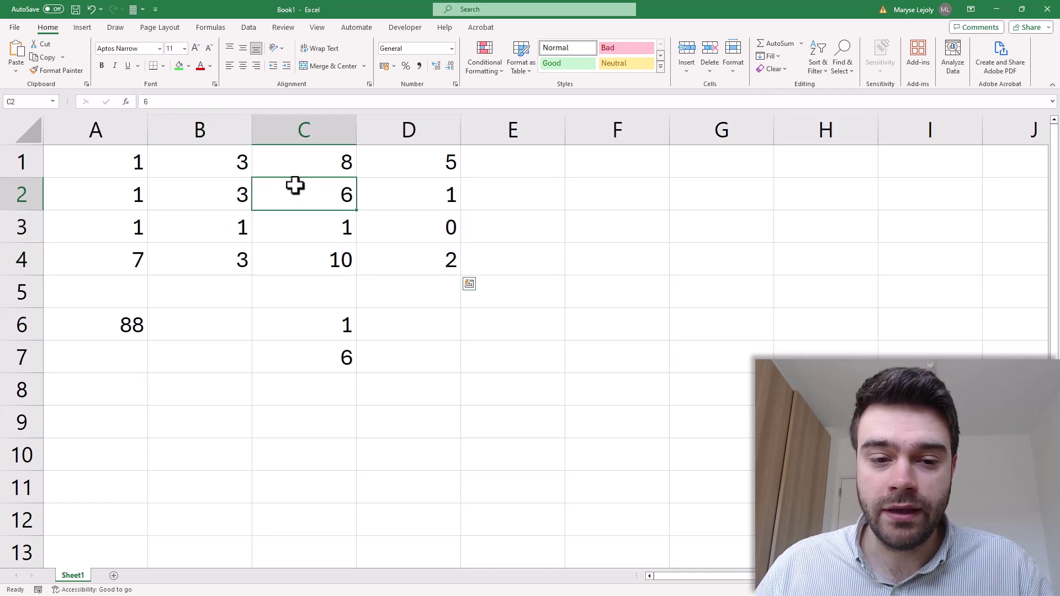
{"action": "left_click", "coordinate": [188, 67]}
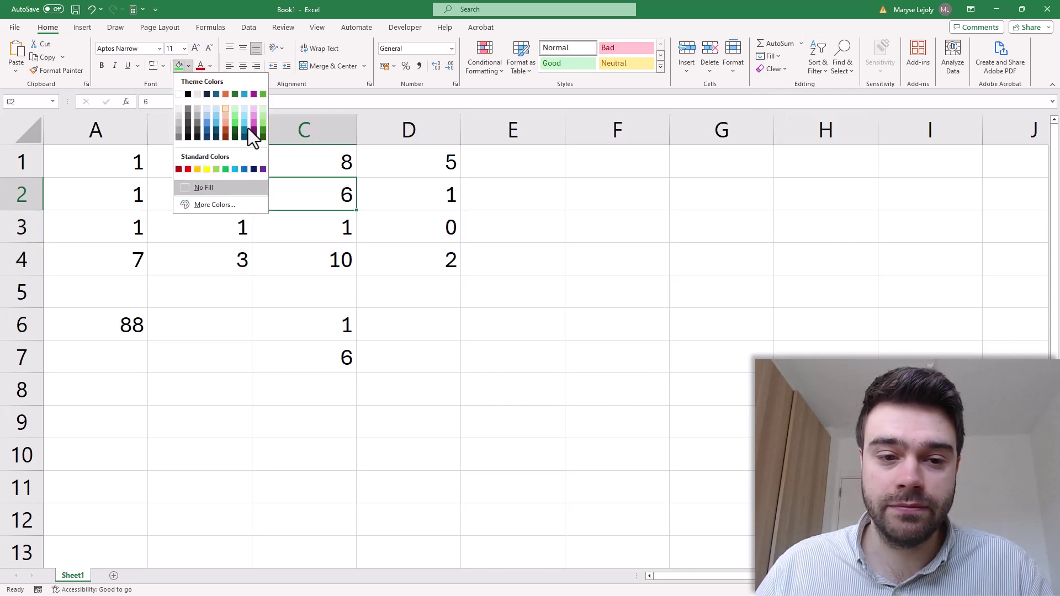
{"action": "left_click", "coordinate": [208, 167]}
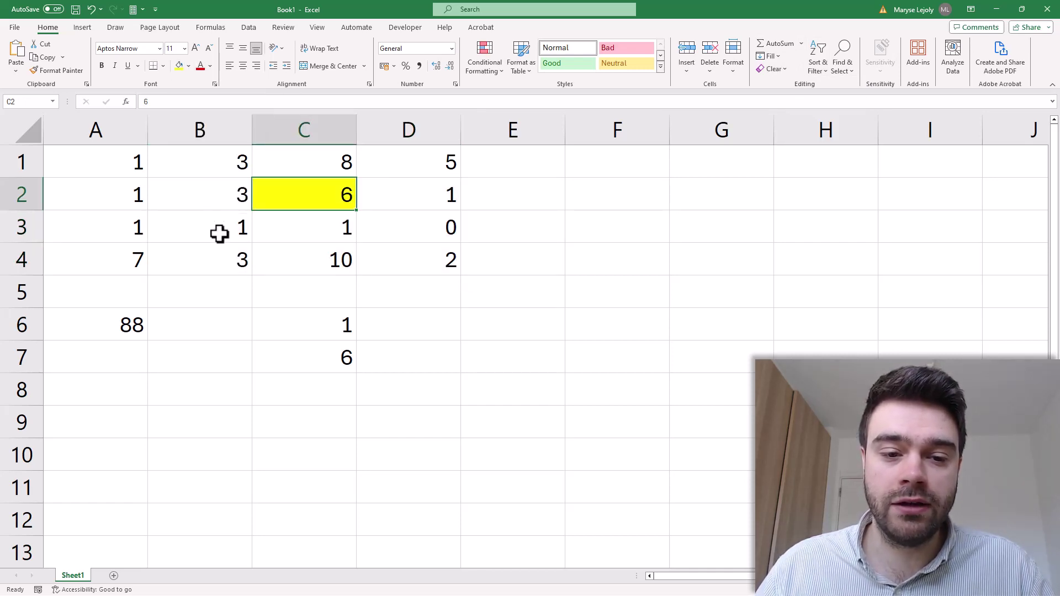
- Fill the minor cells B3:B4 and D3:D4 light green
{"action": "left_click_drag", "start_coordinate": [217, 232], "coordinate": [220, 255]}
{"action": "left_click", "coordinate": [188, 66]}
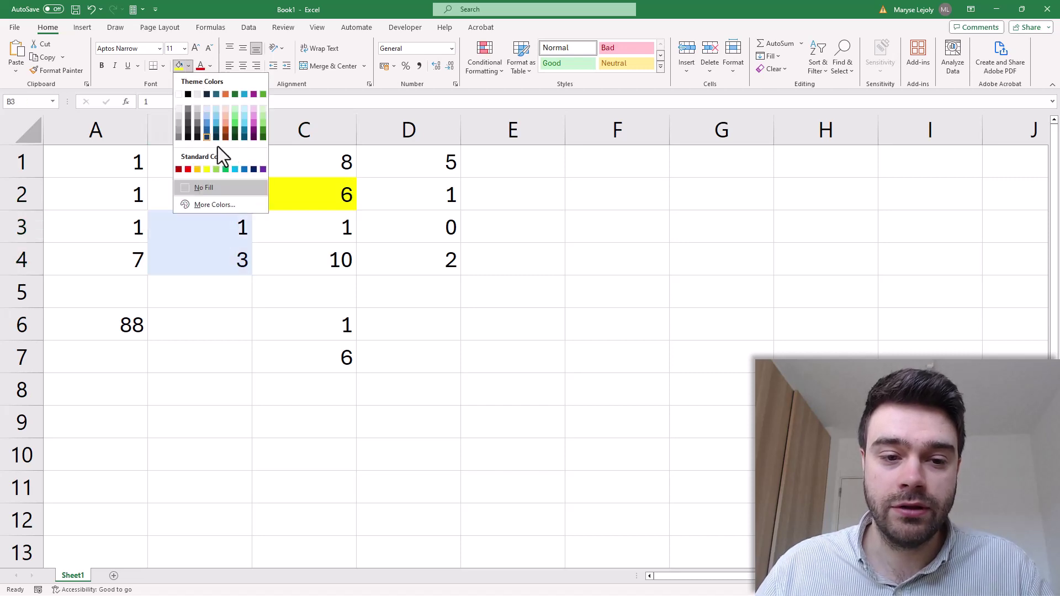
{"action": "left_click", "coordinate": [223, 183]}
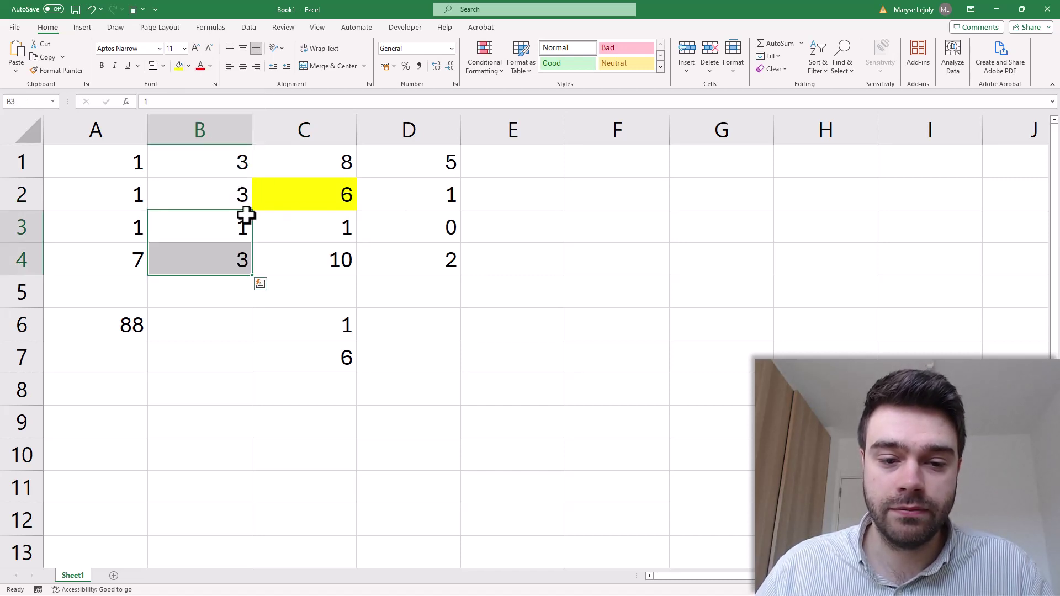
{"action": "left_click", "coordinate": [188, 66]}
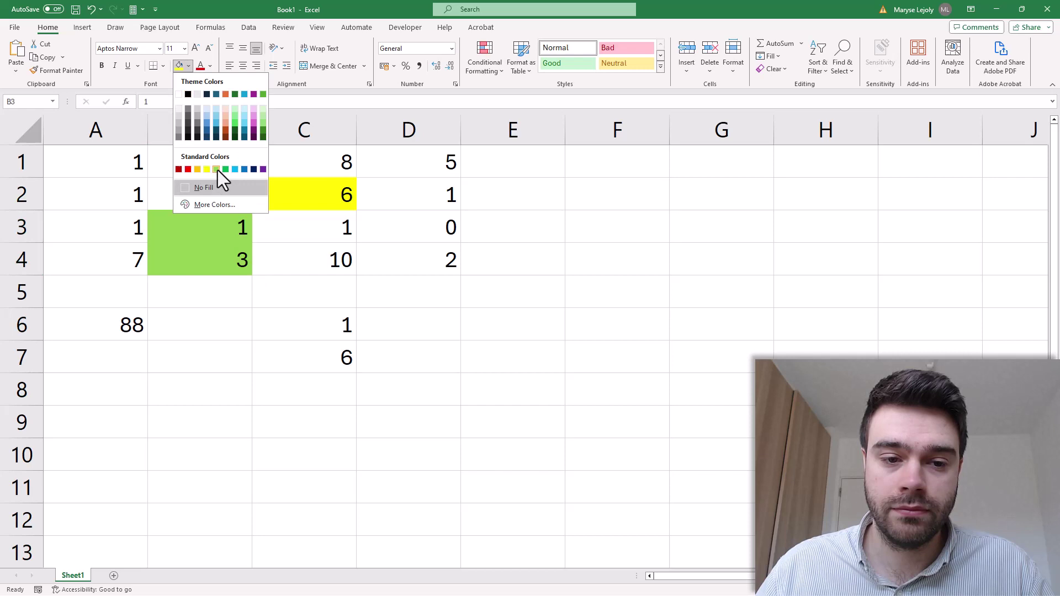
{"action": "left_click", "coordinate": [216, 169]}
{"action": "left_click_drag", "start_coordinate": [409, 229], "coordinate": [411, 254]}
{"action": "left_click", "coordinate": [179, 66]}
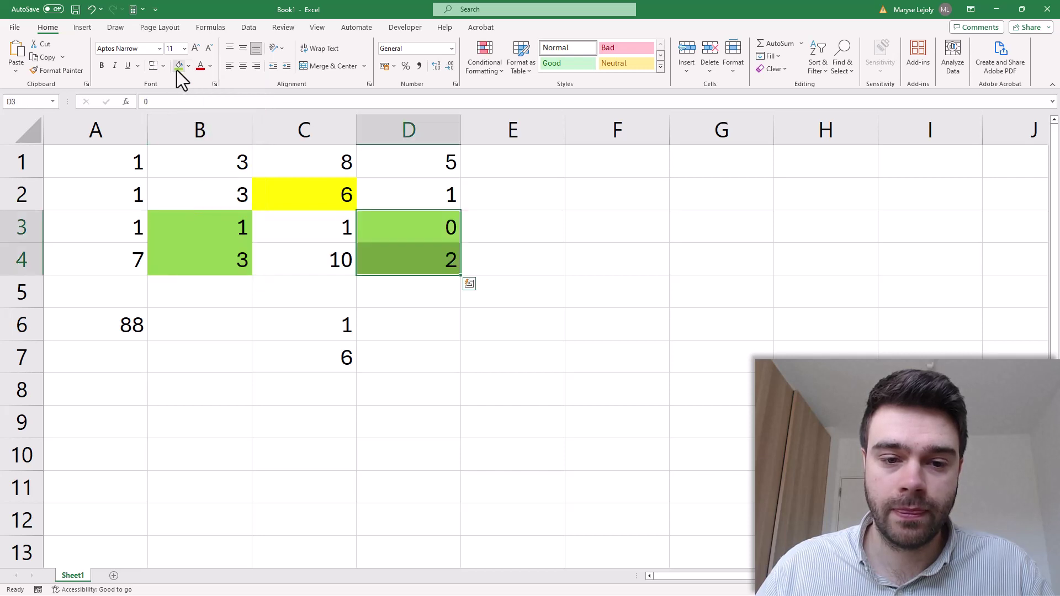
{"action": "left_click", "coordinate": [465, 316]}
- Point out the minor cells B3:B4 and D3:D4 against C2's row and column
{"action": "left_click_drag", "start_coordinate": [225, 221], "coordinate": [229, 257]}
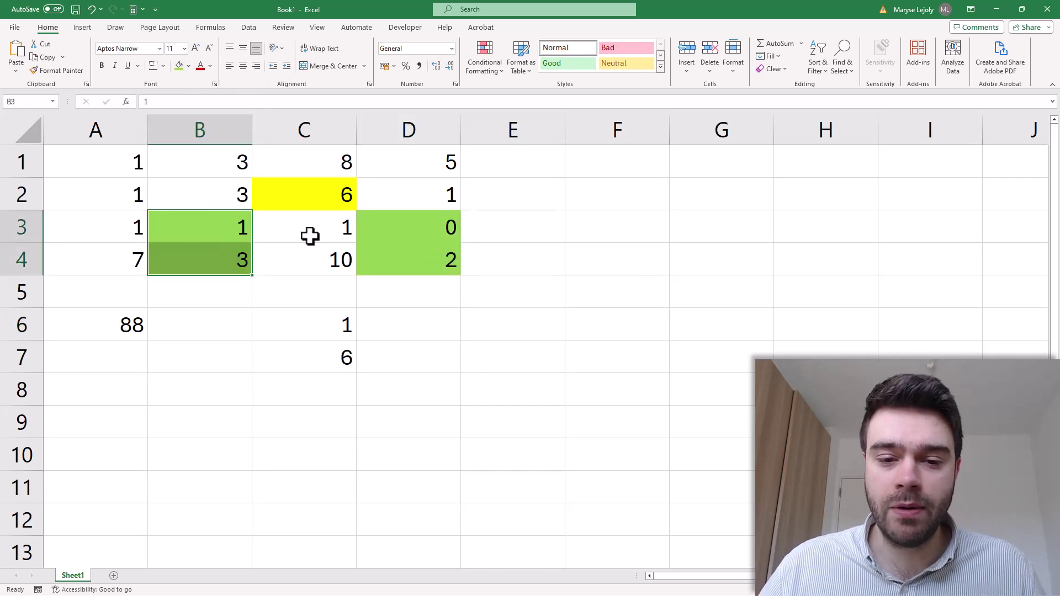
{"action": "left_click_drag", "start_coordinate": [387, 232], "coordinate": [390, 255]}
{"action": "left_click", "coordinate": [436, 335]}
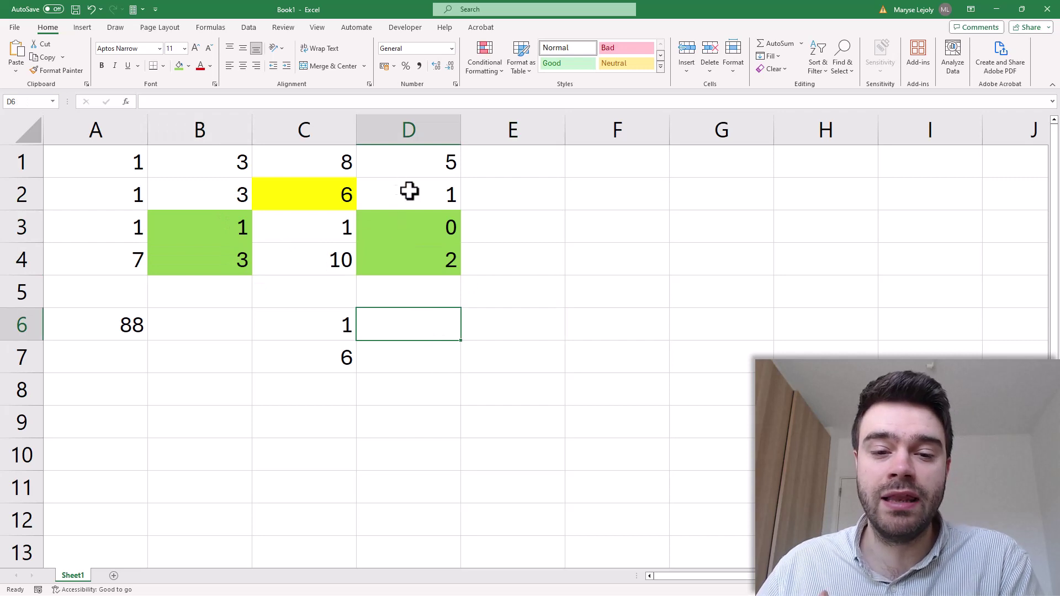
{"action": "left_click_drag", "start_coordinate": [409, 191], "coordinate": [224, 205]}
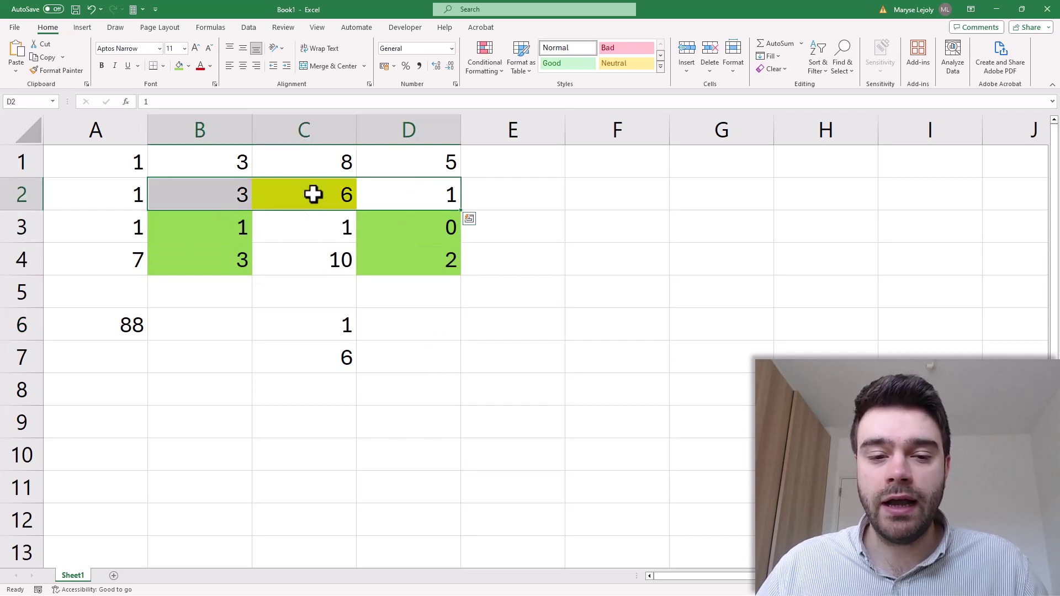
{"action": "left_click_drag", "start_coordinate": [313, 193], "coordinate": [310, 267]}
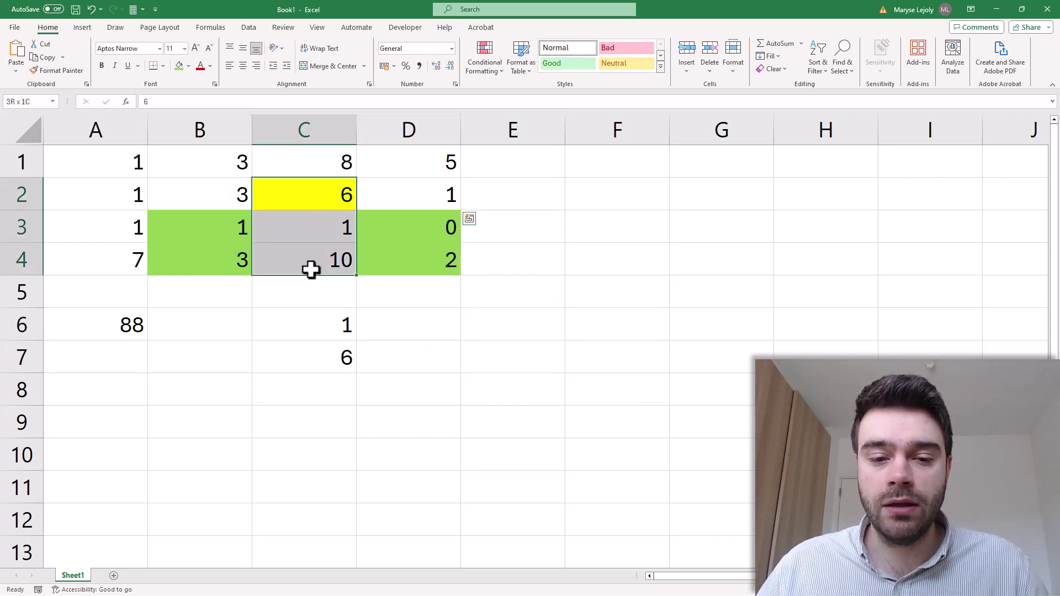
{"action": "left_click", "coordinate": [390, 359]}
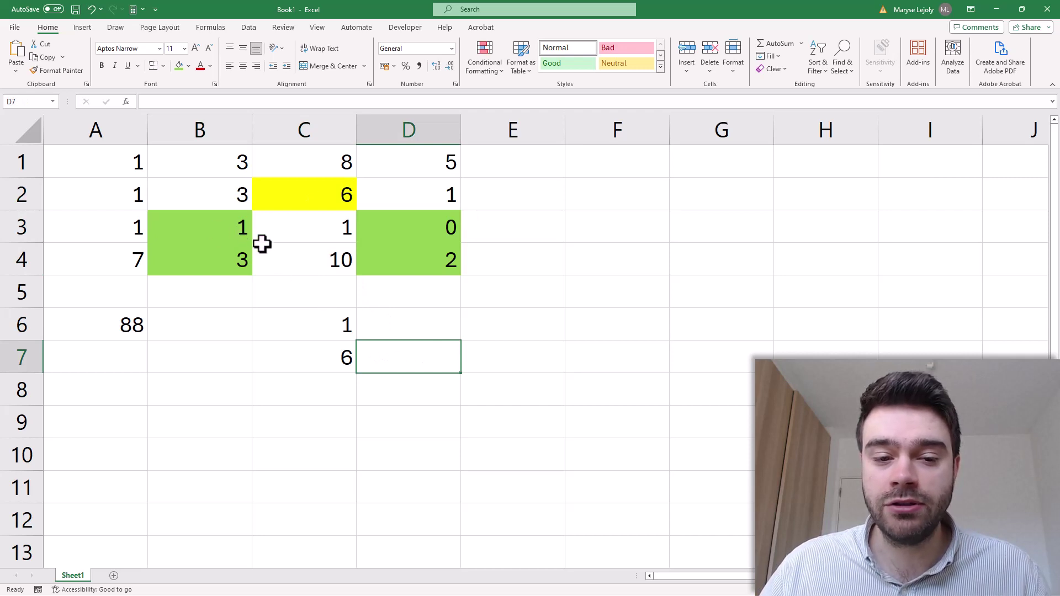
{"action": "left_click_drag", "start_coordinate": [232, 231], "coordinate": [230, 251]}
{"action": "left_click_drag", "start_coordinate": [396, 224], "coordinate": [421, 265]}
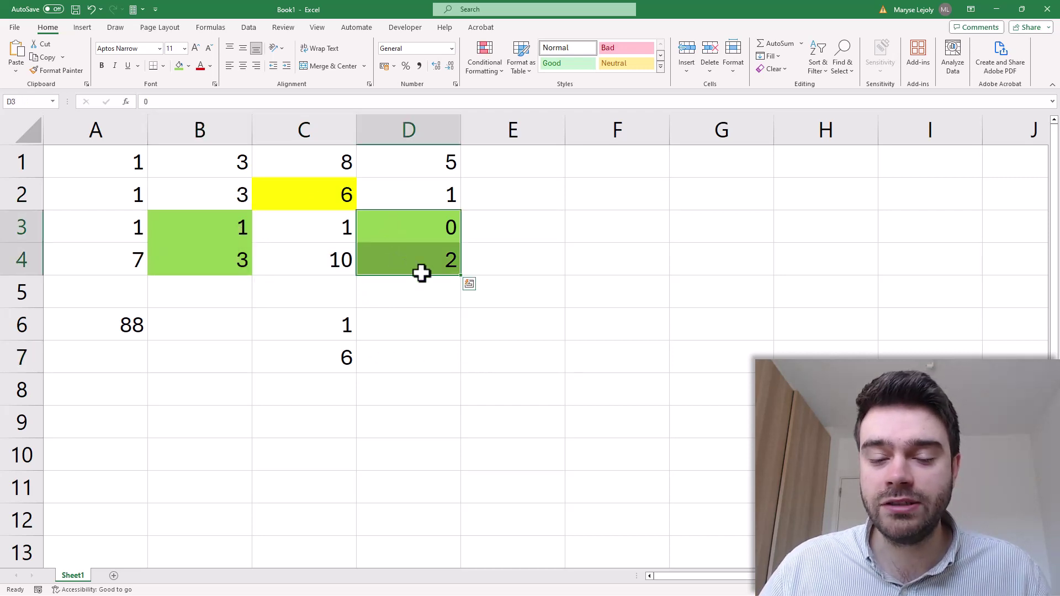
{"action": "left_click", "coordinate": [414, 321]}
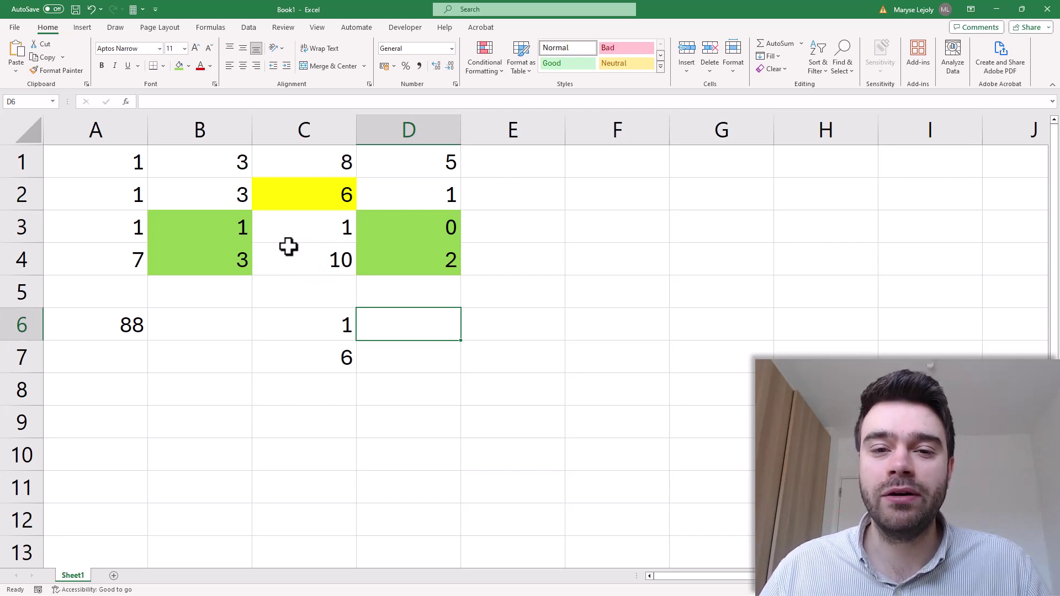
- Enter =C2*(B3*D4-B4*D3) in D7, giving the second cofactor term 12
{"action": "key", "text": "Return"}
{"action": "type", "text": "="}
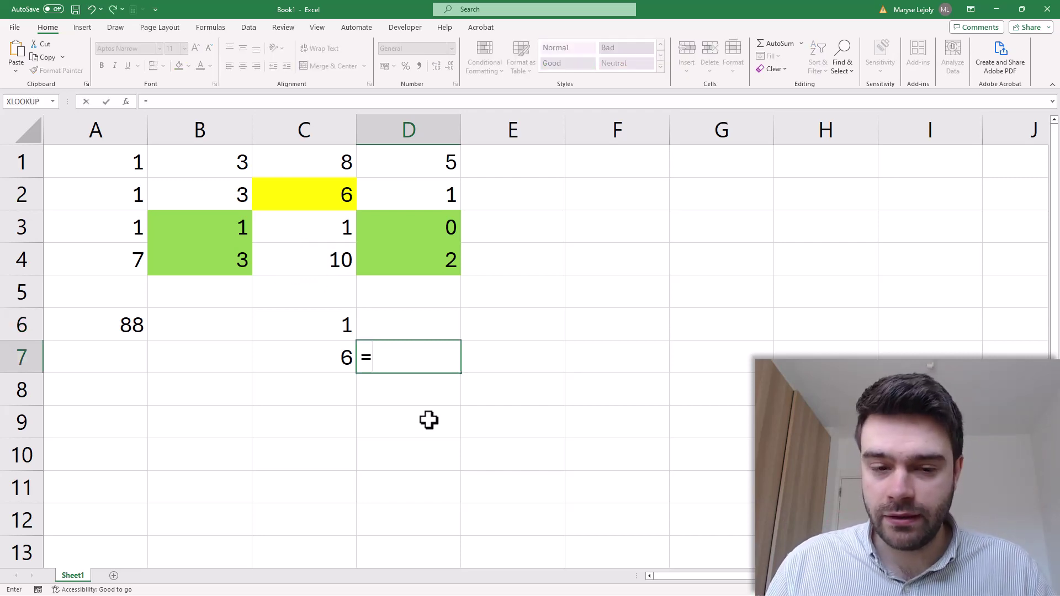
{"action": "left_click", "coordinate": [338, 193]}
{"action": "type", "text": "*("}
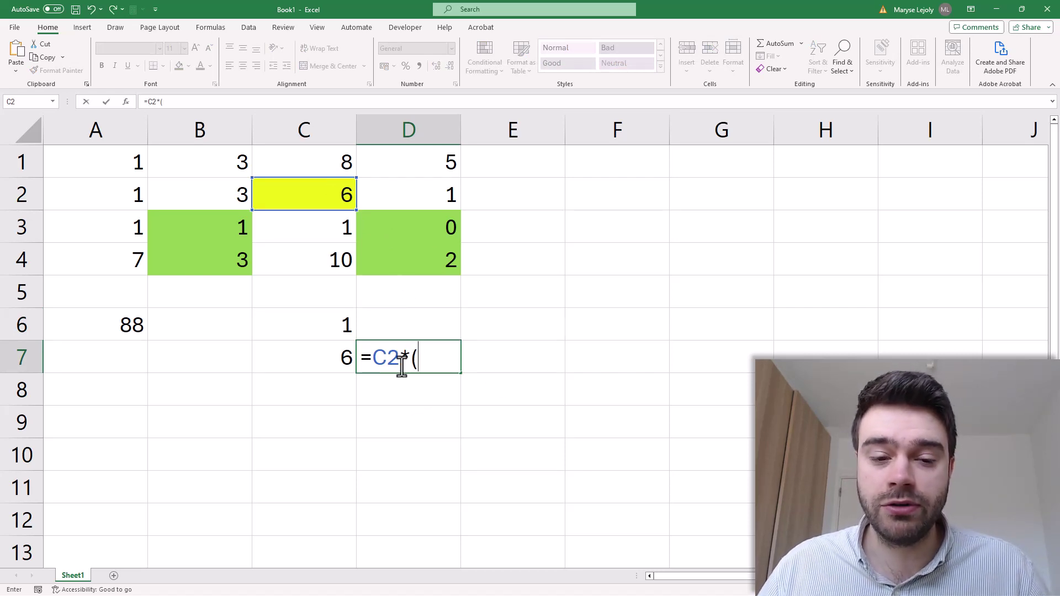
{"action": "left_click", "coordinate": [236, 232]}
{"action": "type", "text": "*"}
{"action": "left_click", "coordinate": [452, 262]}
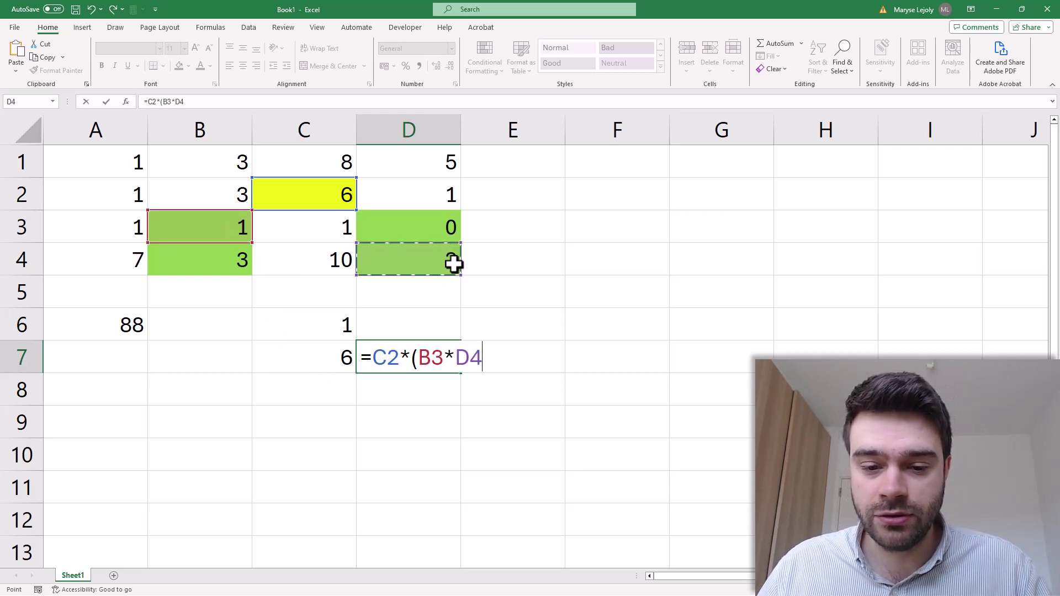
{"action": "type", "text": "-"}
{"action": "left_click", "coordinate": [237, 262]}
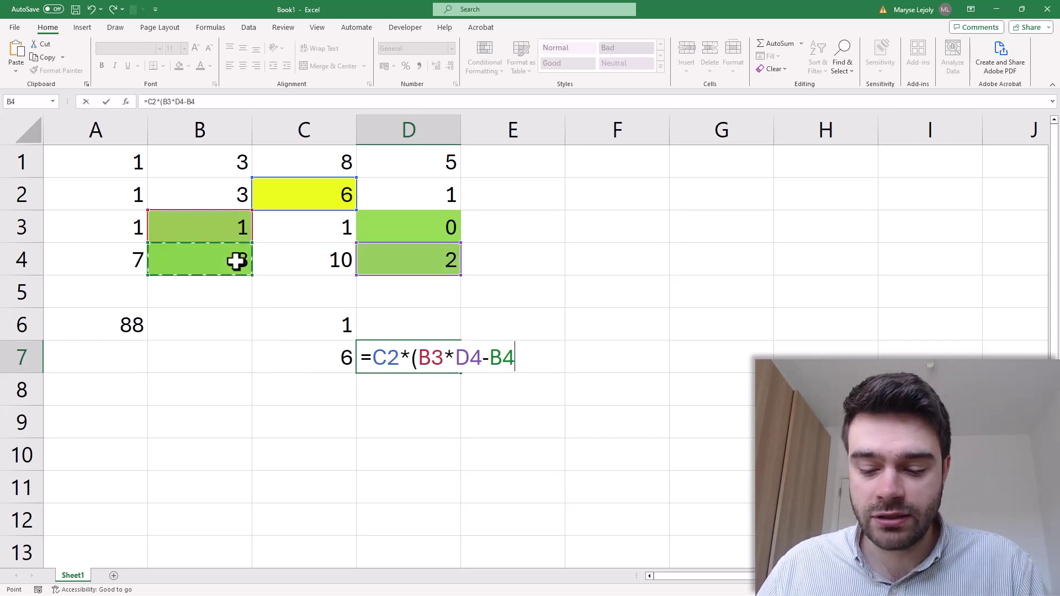
{"action": "type", "text": "*"}
{"action": "left_click", "coordinate": [408, 228]}
{"action": "type", "text": ")"}
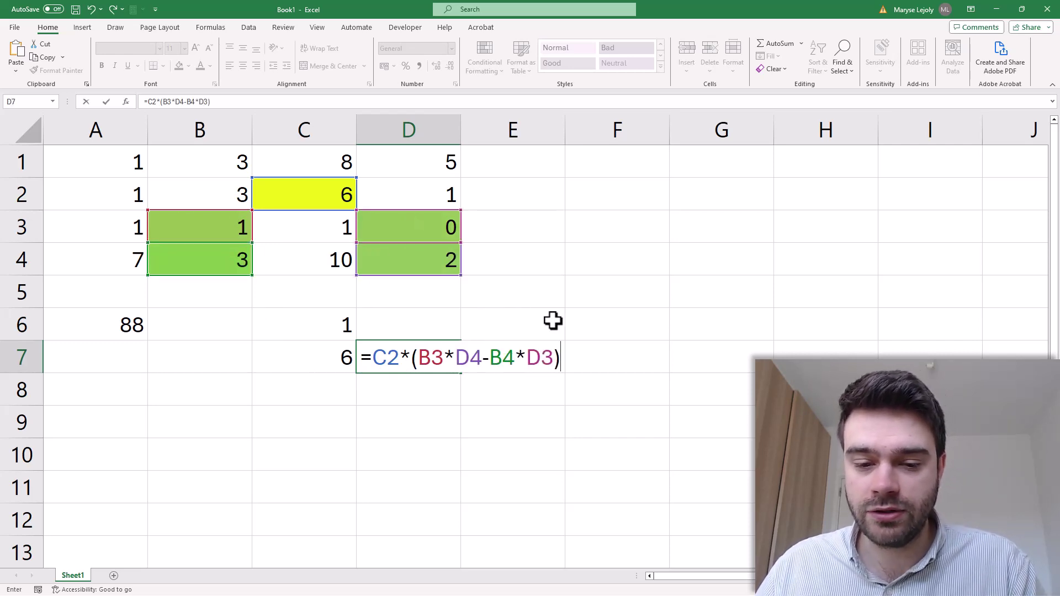
{"action": "key", "text": "Return"}
{"action": "left_click", "coordinate": [416, 358]}
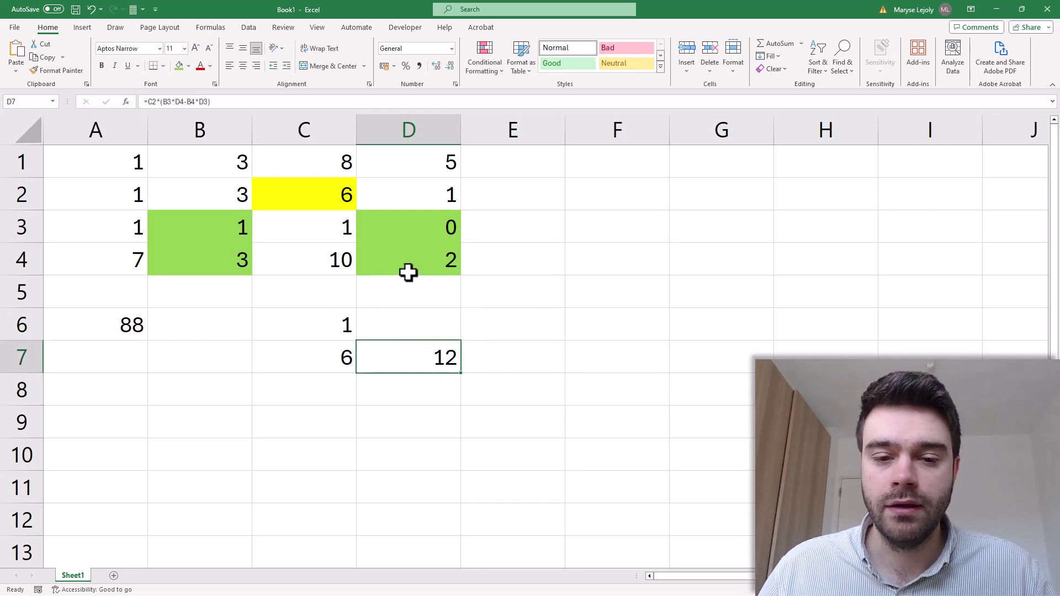
- Clear the B2:D4 fills, then fill D2 yellow and its minor B3:C4 light green
{"action": "left_click_drag", "start_coordinate": [409, 272], "coordinate": [237, 201]}
{"action": "left_click", "coordinate": [783, 69]}
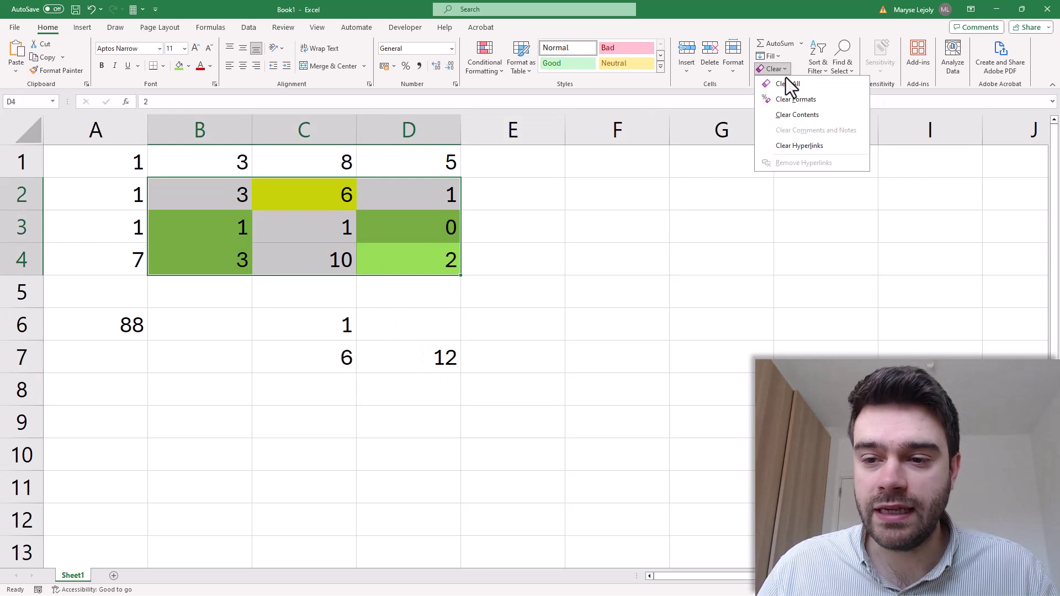
{"action": "left_click", "coordinate": [790, 99]}
{"action": "left_click", "coordinate": [376, 202]}
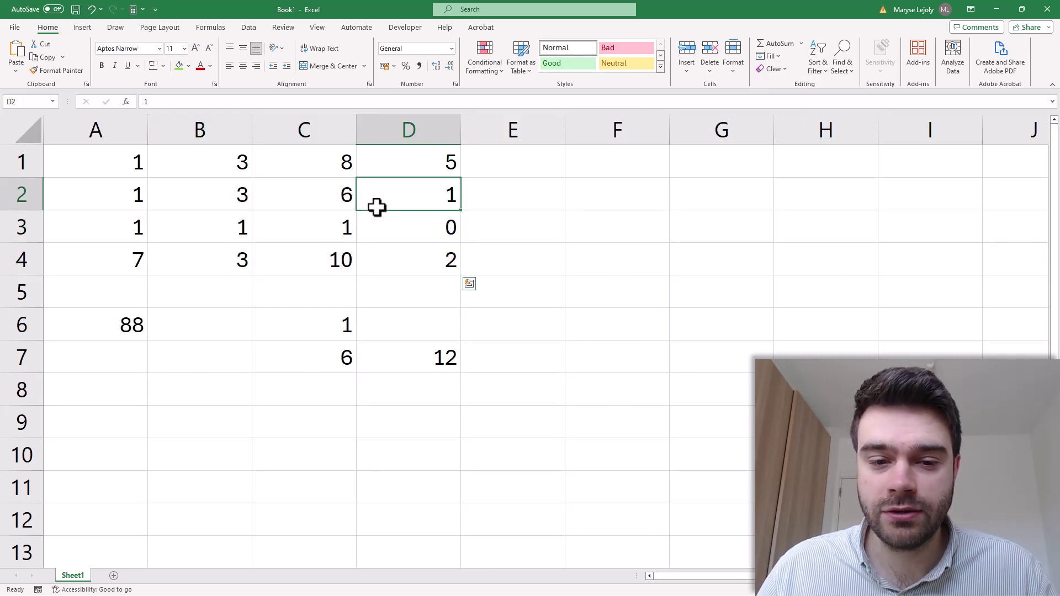
{"action": "left_click", "coordinate": [188, 66]}
{"action": "left_click", "coordinate": [207, 169]}
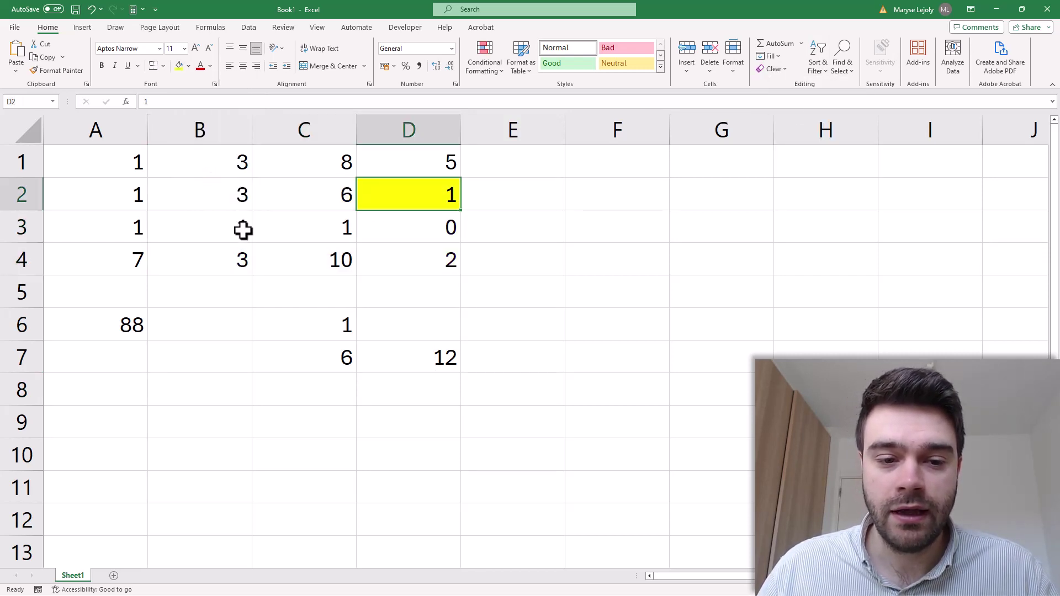
{"action": "left_click_drag", "start_coordinate": [223, 230], "coordinate": [287, 263]}
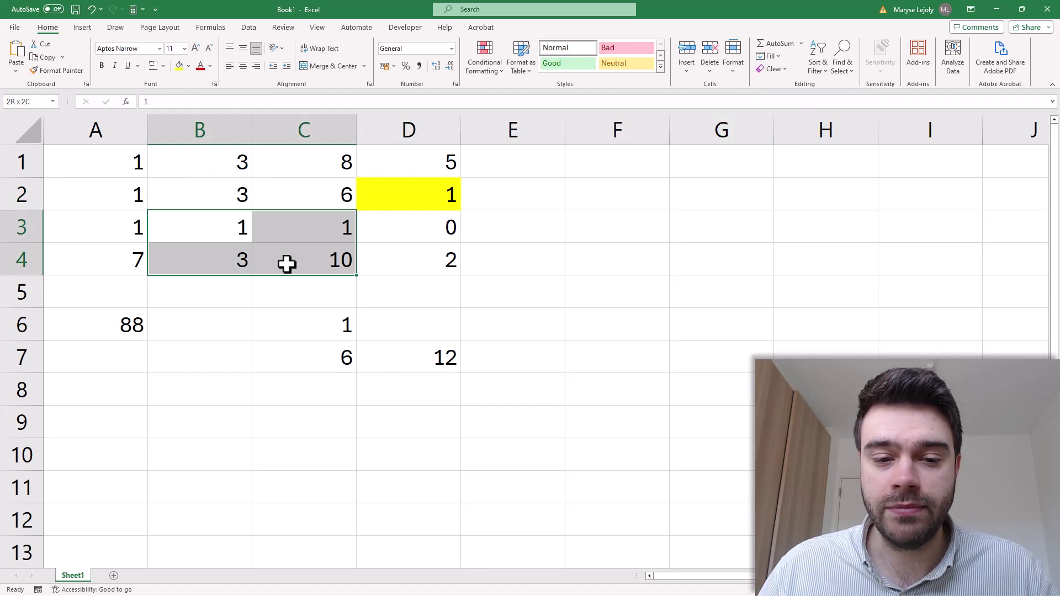
{"action": "left_click", "coordinate": [189, 66]}
{"action": "left_click", "coordinate": [218, 169]}
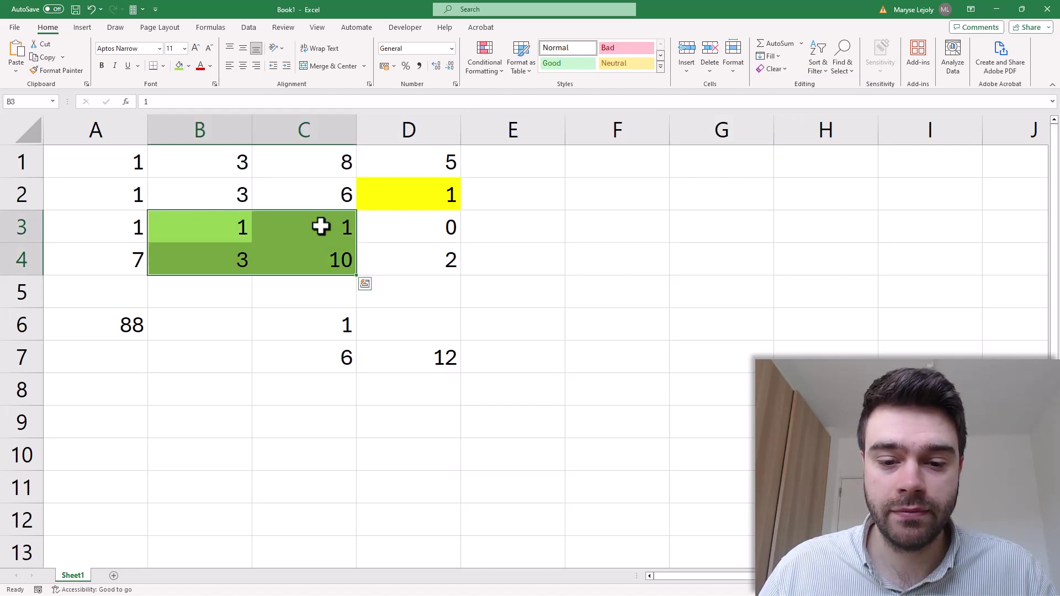
- Enter =D2*MDETERM(B3:C4) in E7, adding the missing parenthesis, giving 7
{"action": "left_click", "coordinate": [486, 359]}
{"action": "type", "text": "="}
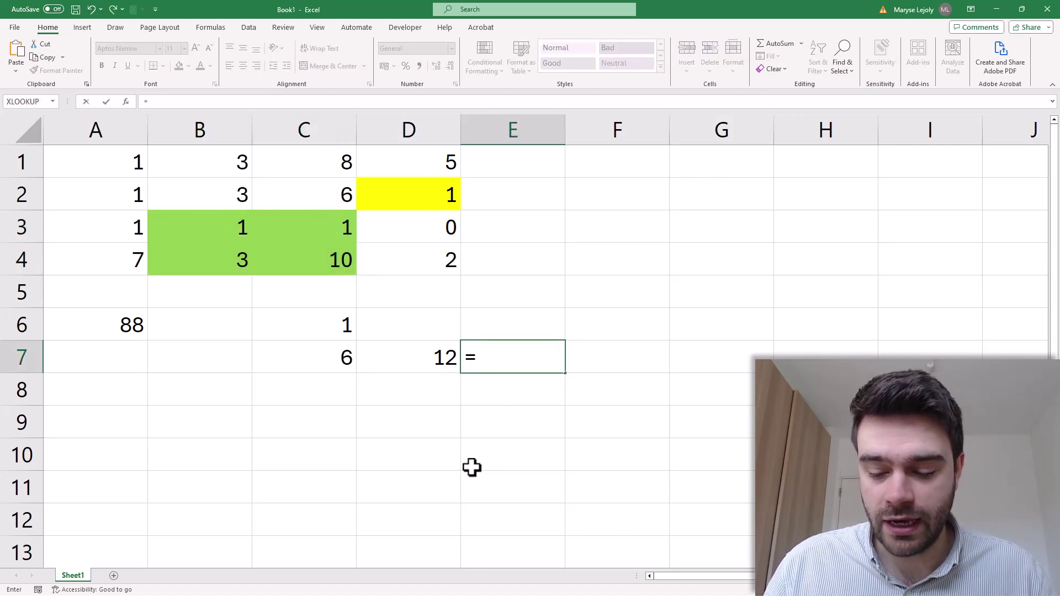
{"action": "left_click", "coordinate": [423, 194]}
{"action": "type", "text": "*D"}
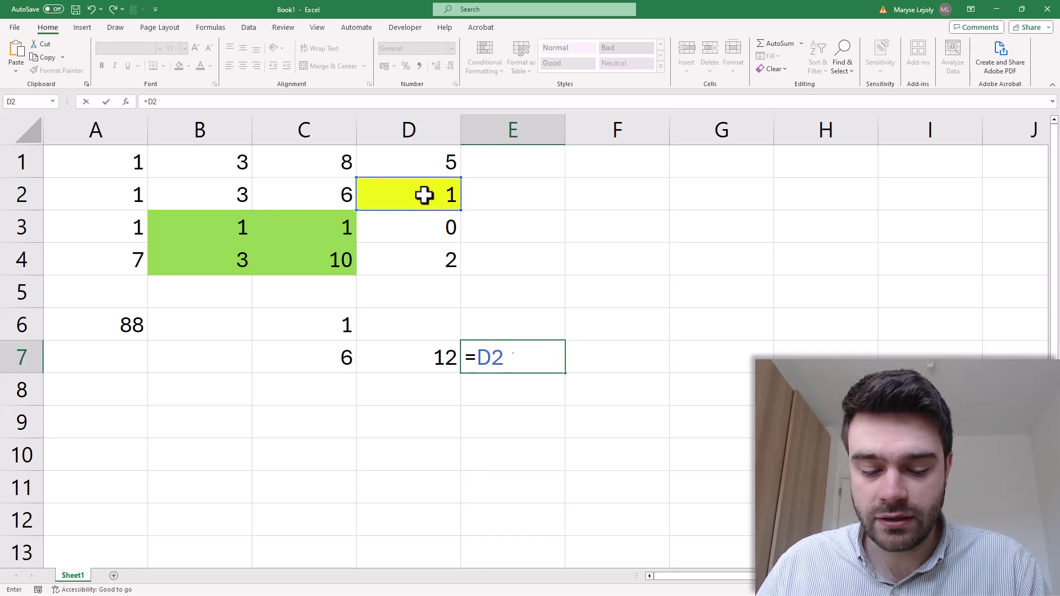
{"action": "type", "text": "ET"}
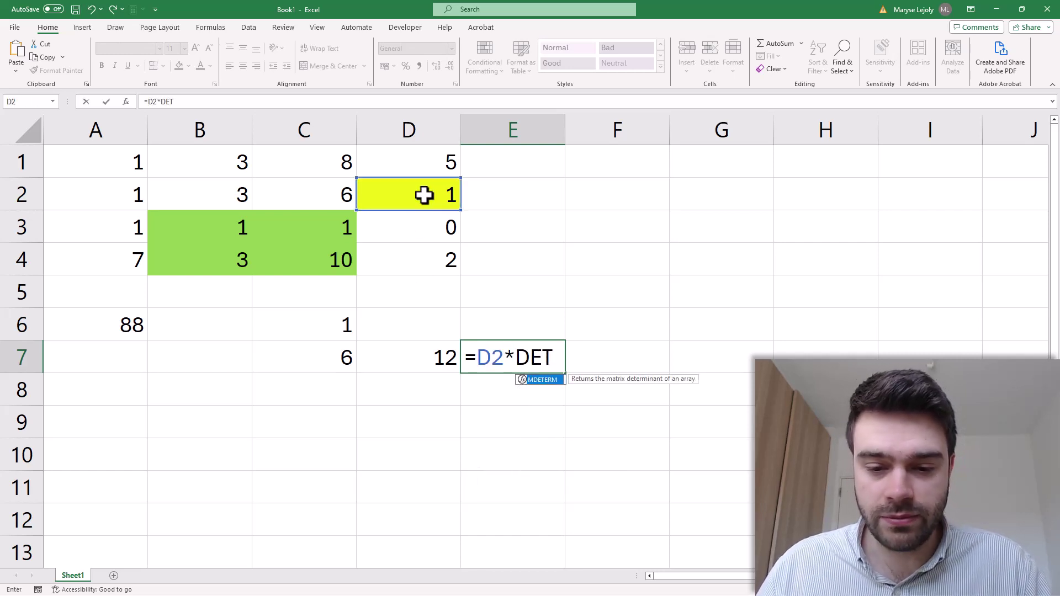
{"action": "double_click", "coordinate": [539, 379]}
{"action": "left_click_drag", "start_coordinate": [281, 249], "coordinate": [227, 230]}
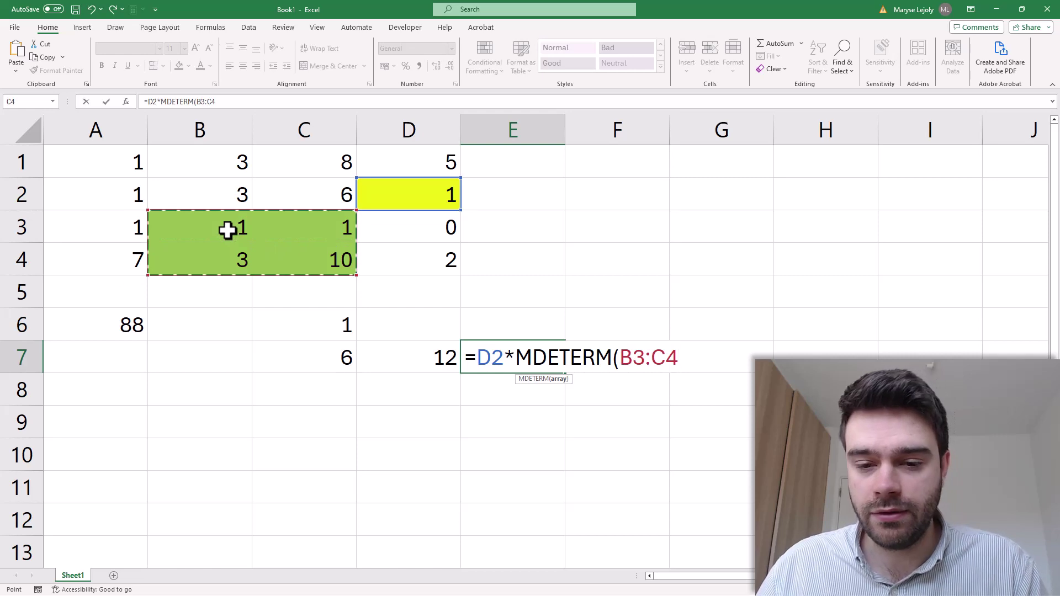
{"action": "key", "text": "Return"}
{"action": "left_click", "coordinate": [634, 279]}
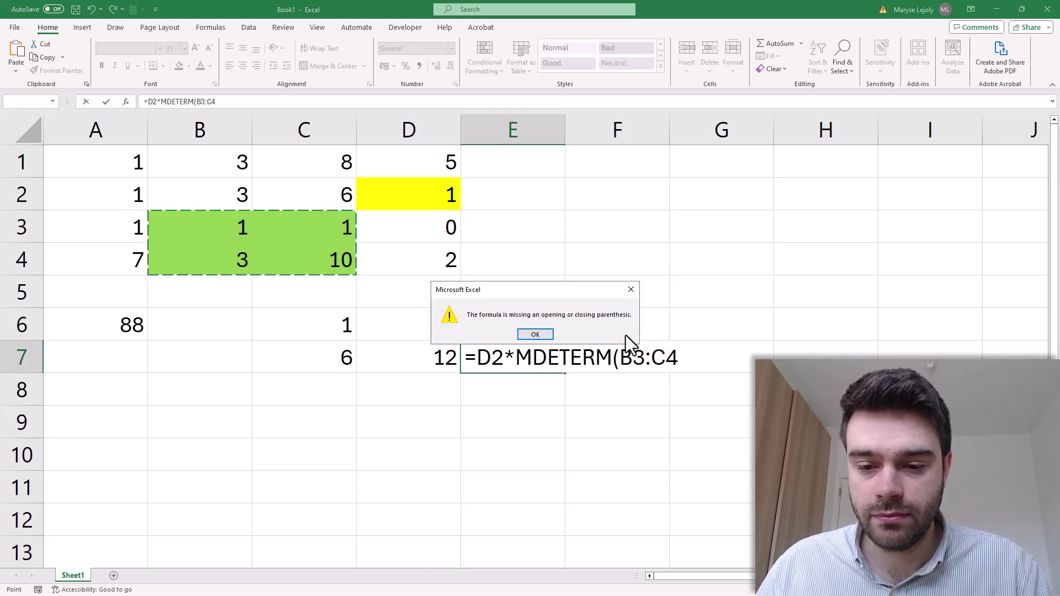
{"action": "left_click", "coordinate": [632, 288]}
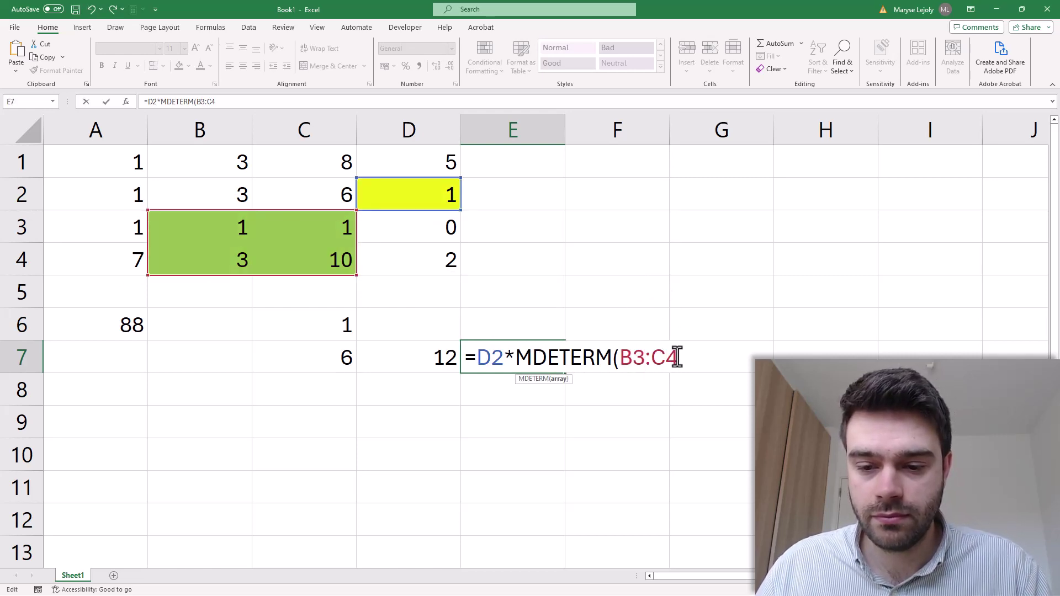
{"action": "type", "text": ")"}
{"action": "key", "text": "Return"}
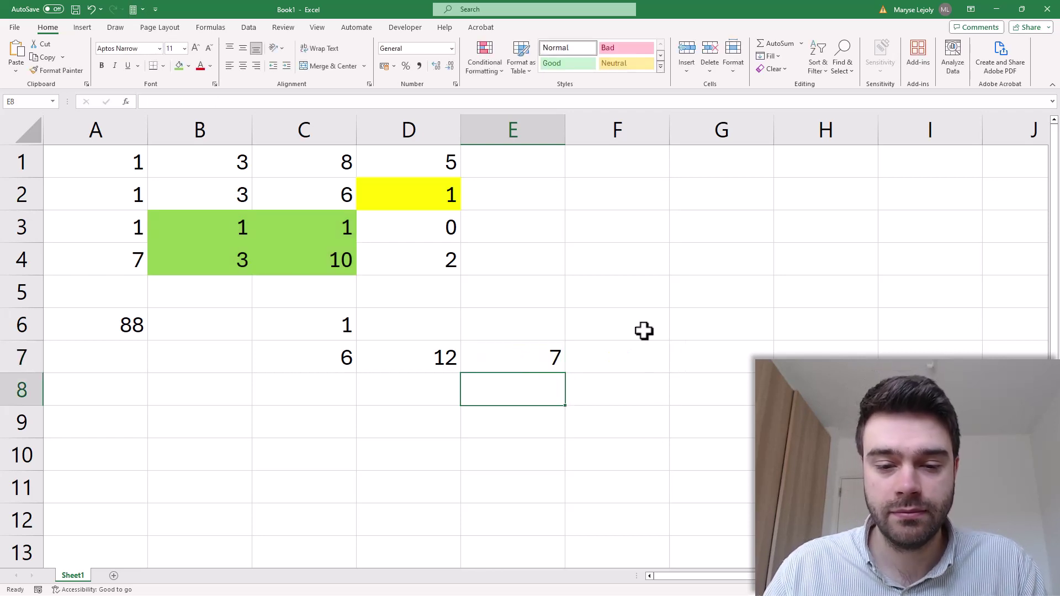
- Enter the sign labels +, - and + in C8, D8 and E8
{"action": "key", "text": "Up"}
{"action": "key", "text": "Up"}
{"action": "key", "text": "Up"}
{"action": "key", "text": "Up"}
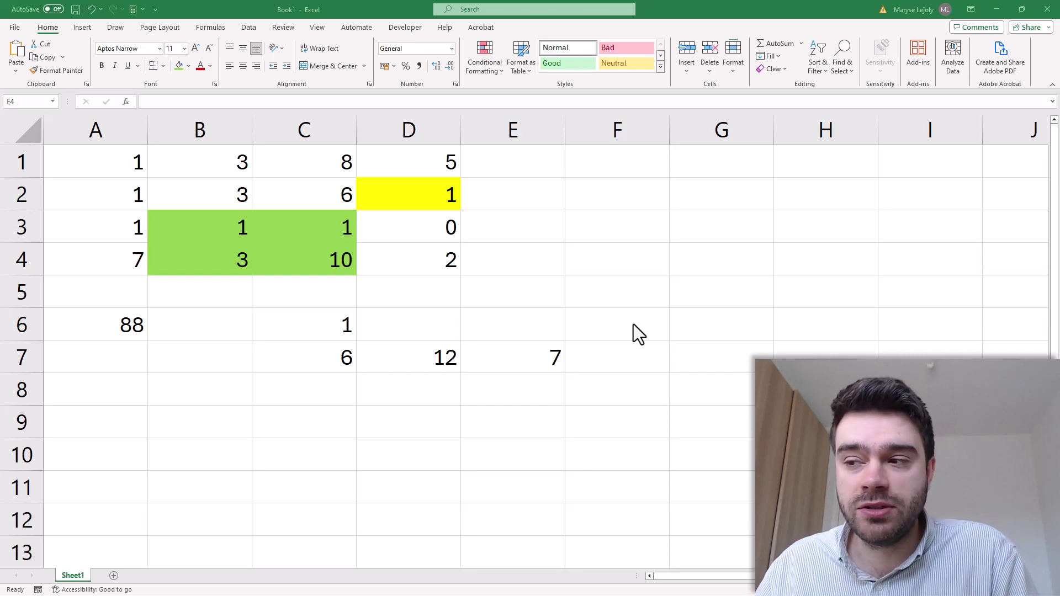
{"action": "left_click", "coordinate": [320, 392]}
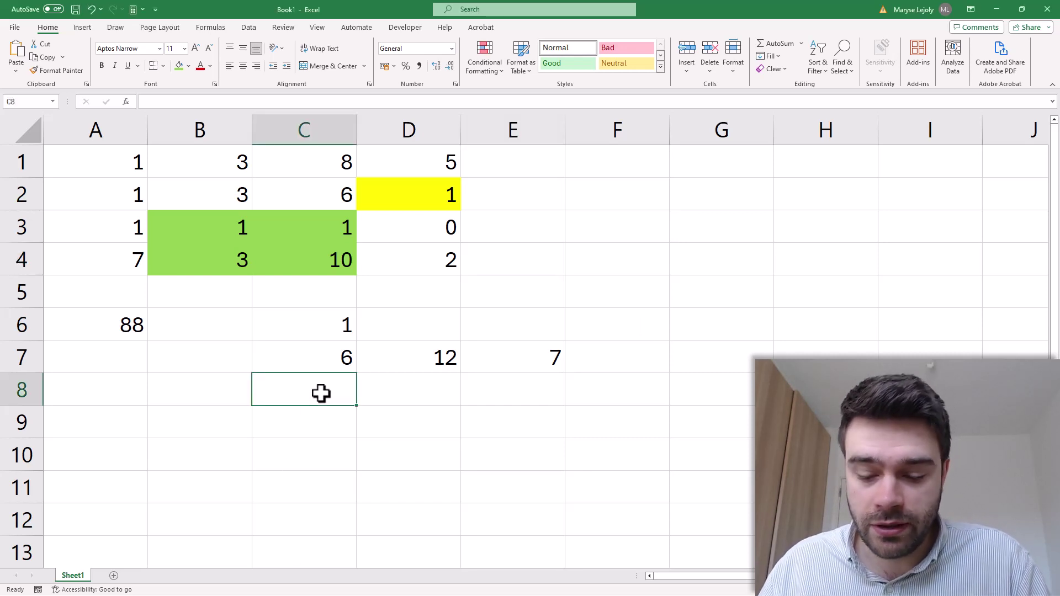
{"action": "type", "text": "+"}
{"action": "left_click", "coordinate": [386, 387]}
{"action": "key", "text": "BackSpace"}
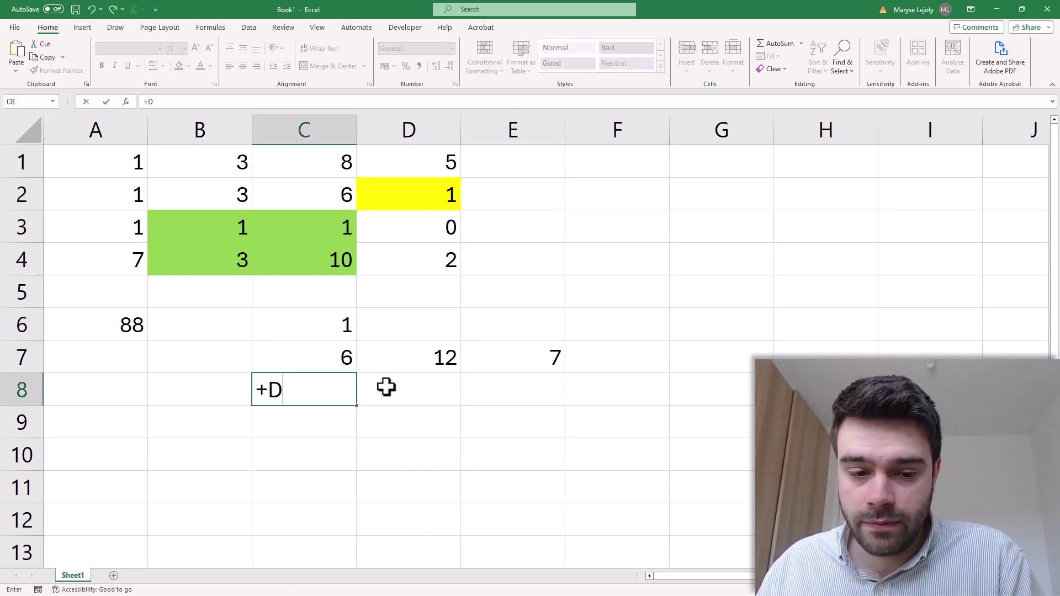
{"action": "key", "text": "BackSpace"}
{"action": "key", "text": "Return"}
{"action": "left_click", "coordinate": [405, 386]}
{"action": "type", "text": "-"}
{"action": "key", "text": "Return"}
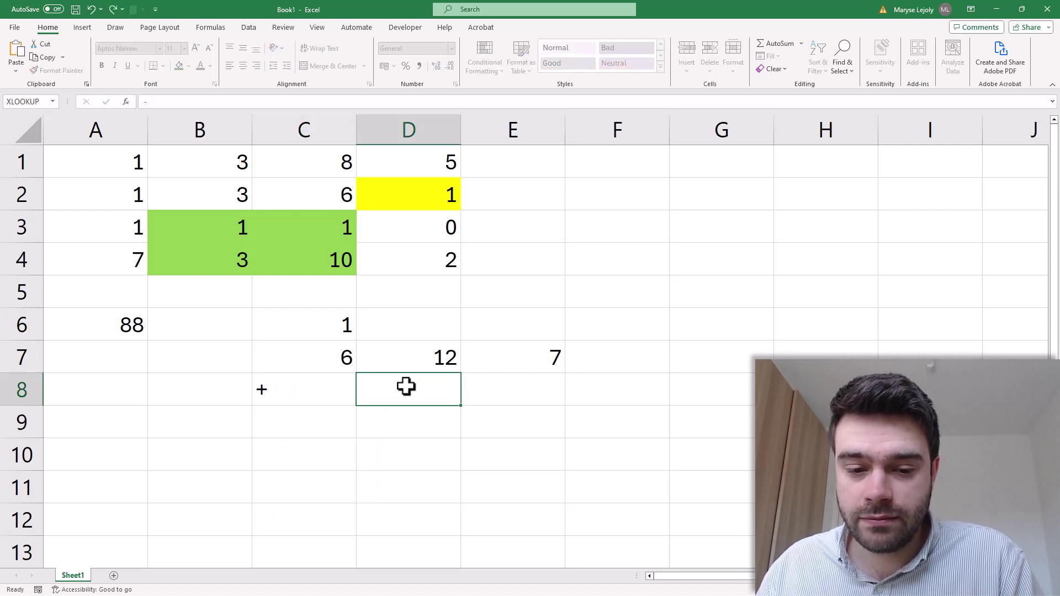
{"action": "left_click", "coordinate": [513, 390]}
{"action": "type", "text": "+"}
{"action": "key", "text": "Return"}
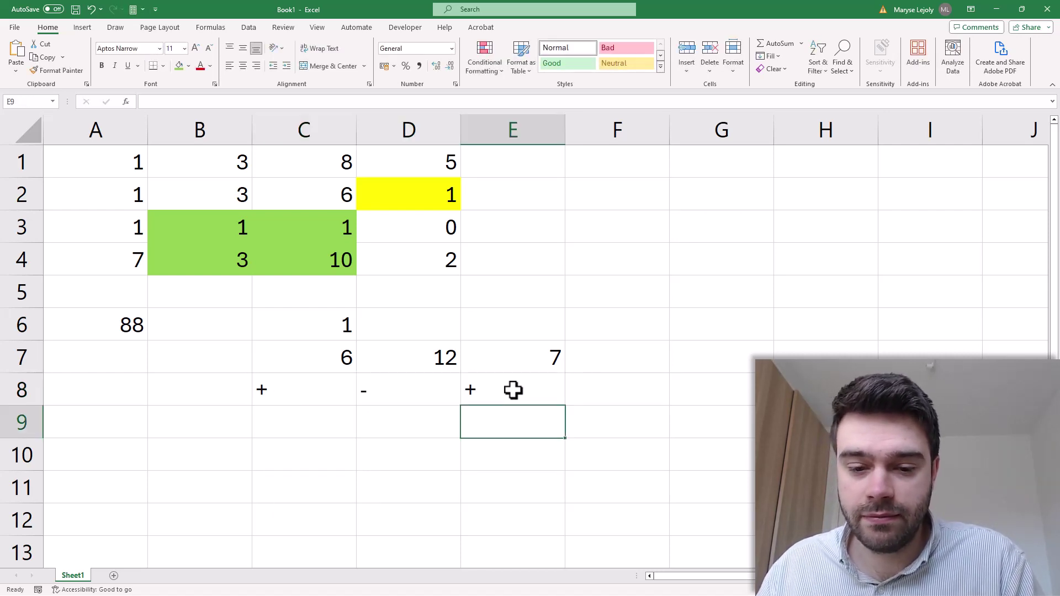
- Enter =C7-D7+E7 in C9 to combine the three terms, returning 1
{"action": "left_click", "coordinate": [351, 434]}
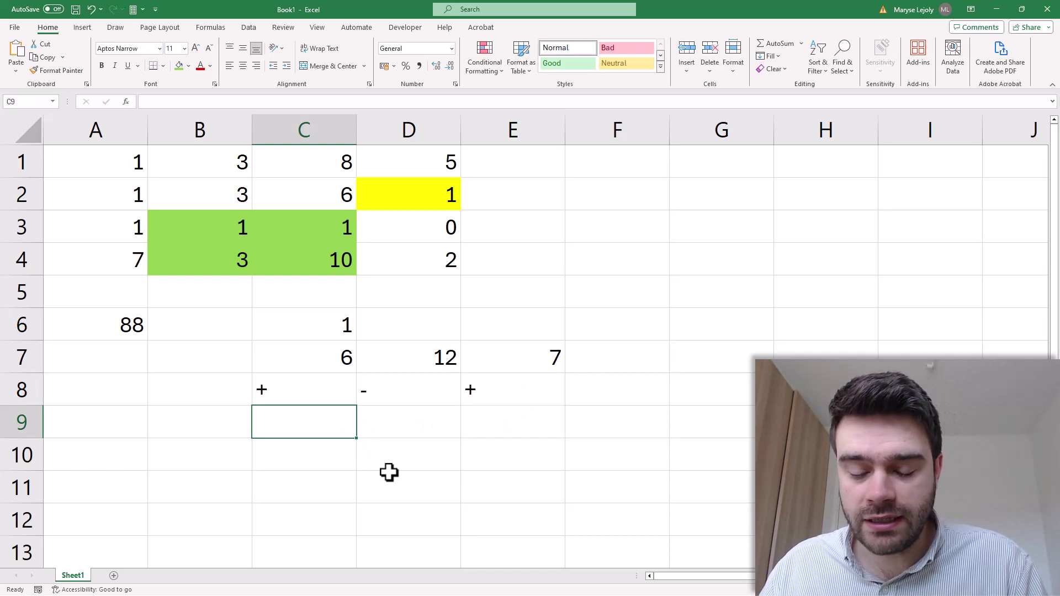
{"action": "type", "text": "="}
{"action": "left_click", "coordinate": [333, 357]}
{"action": "type", "text": "-"}
{"action": "left_click", "coordinate": [413, 354]}
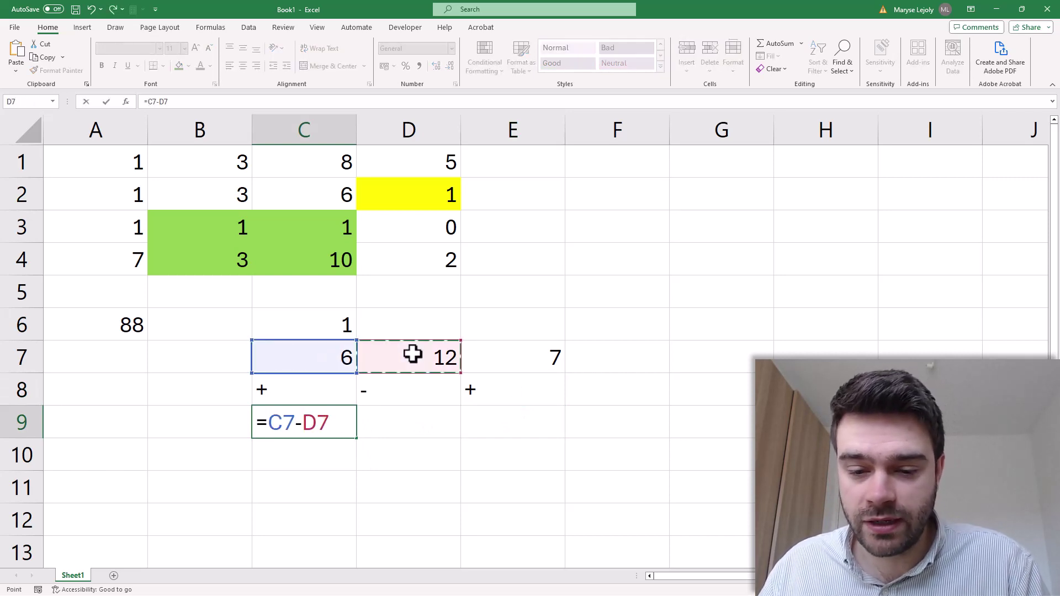
{"action": "type", "text": "+"}
{"action": "left_click", "coordinate": [492, 354]}
{"action": "key", "text": "Return"}
{"action": "left_click", "coordinate": [329, 419]}
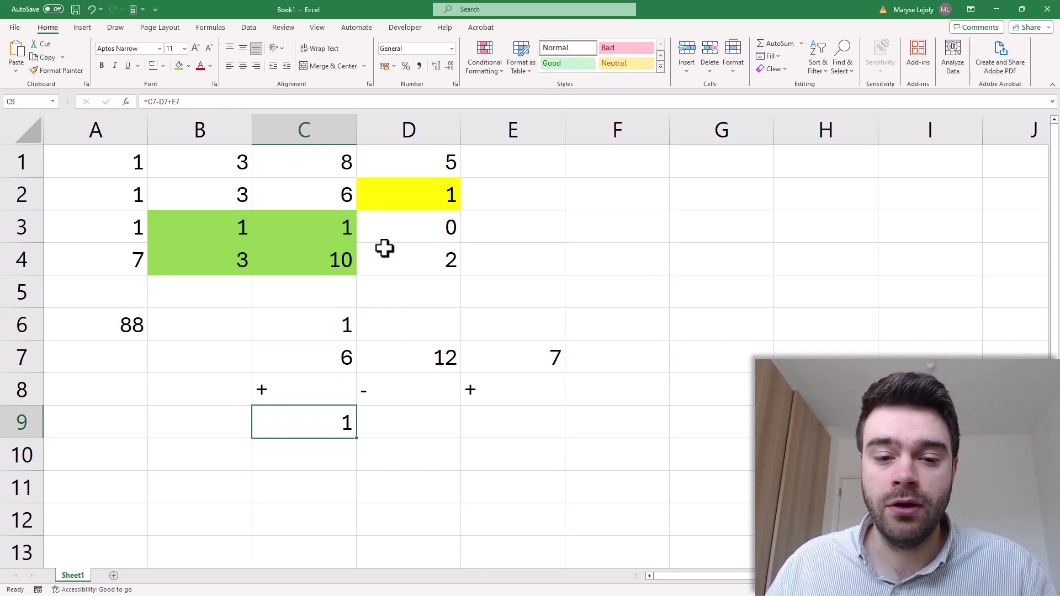
- Clear the existing formatting from B2:D4
{"action": "left_click_drag", "start_coordinate": [400, 205], "coordinate": [215, 267]}
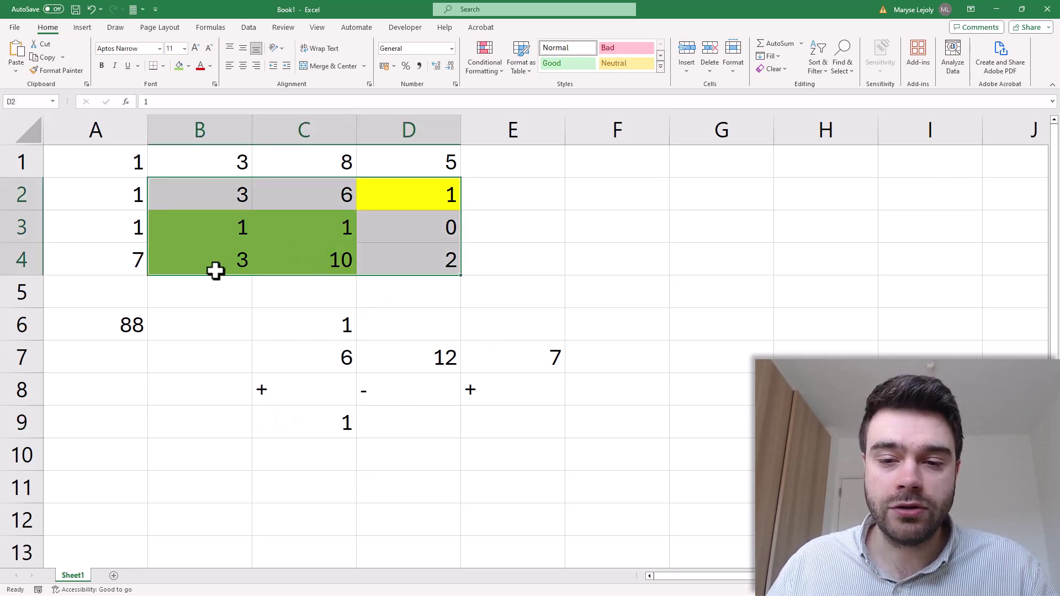
{"action": "left_click", "coordinate": [780, 69]}
{"action": "left_click", "coordinate": [796, 99]}
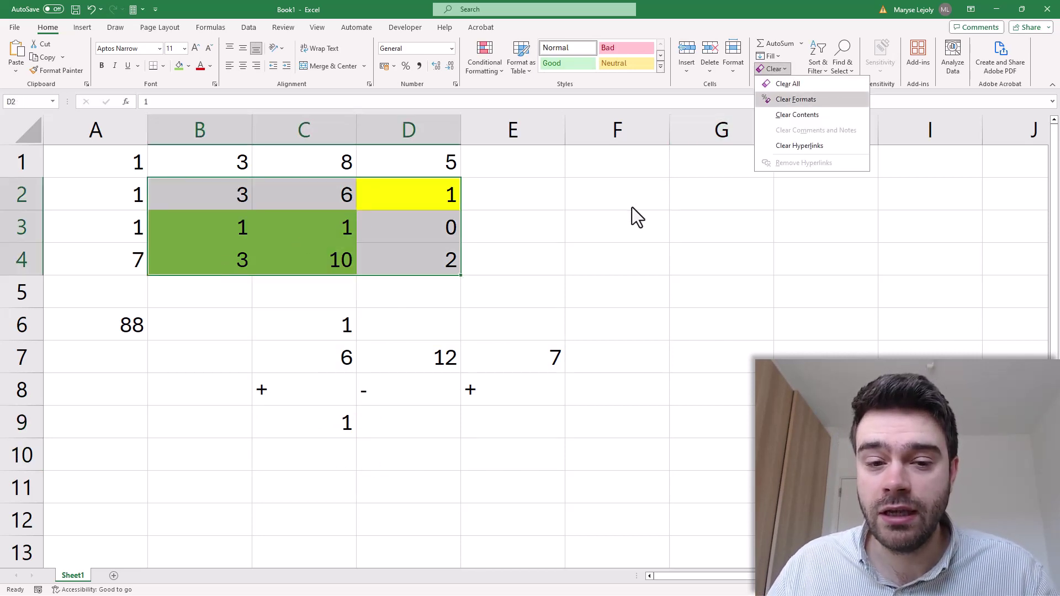
{"action": "left_click", "coordinate": [200, 291]}
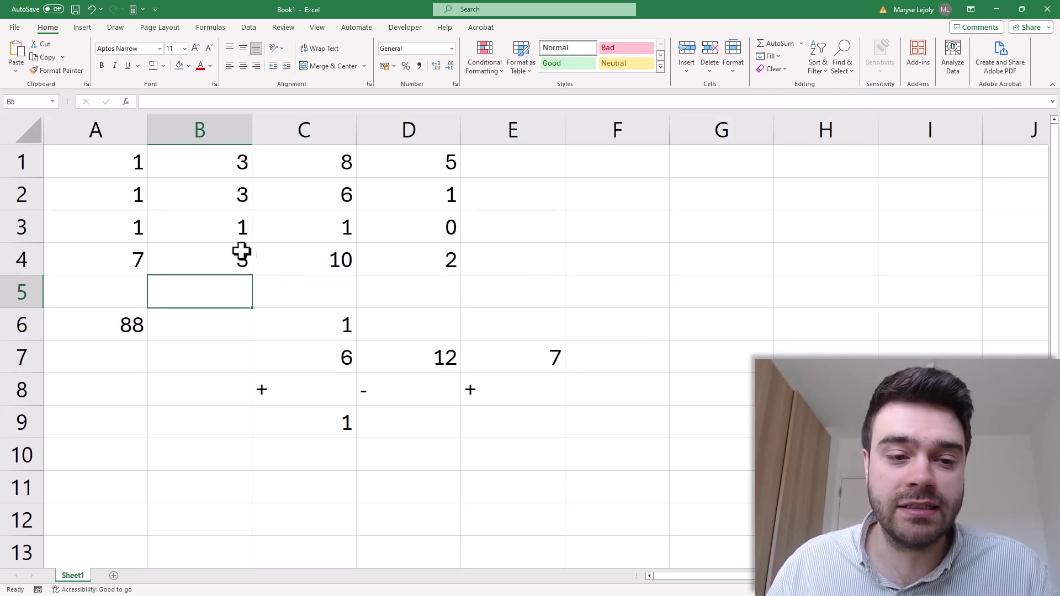
- Fill A1 with yellow and B2:D4 with light green
{"action": "left_click", "coordinate": [102, 146]}
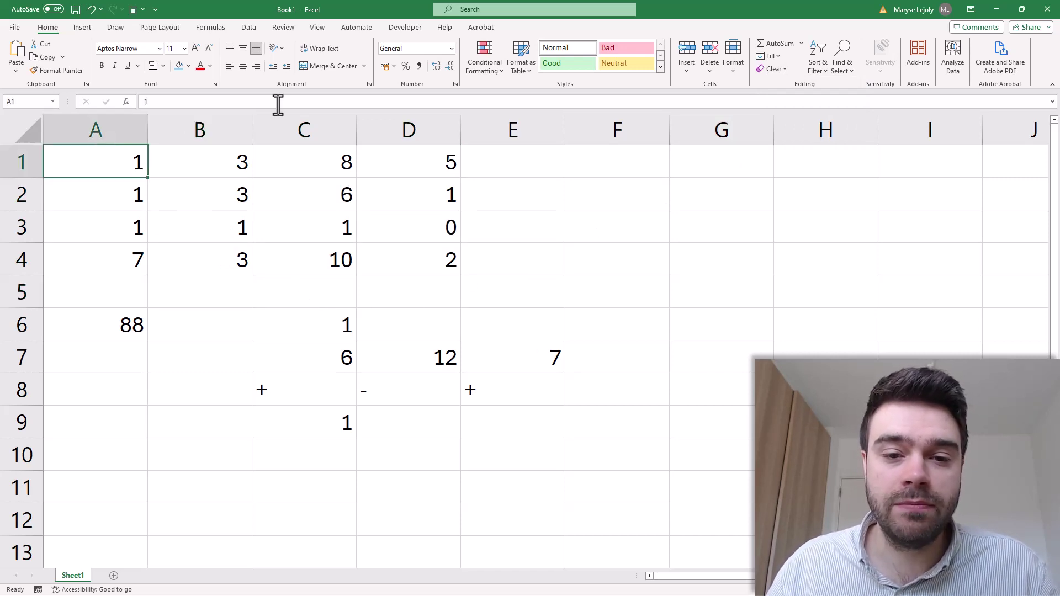
{"action": "left_click", "coordinate": [188, 66]}
{"action": "left_click", "coordinate": [213, 172]}
{"action": "left_click_drag", "start_coordinate": [214, 179], "coordinate": [398, 262]}
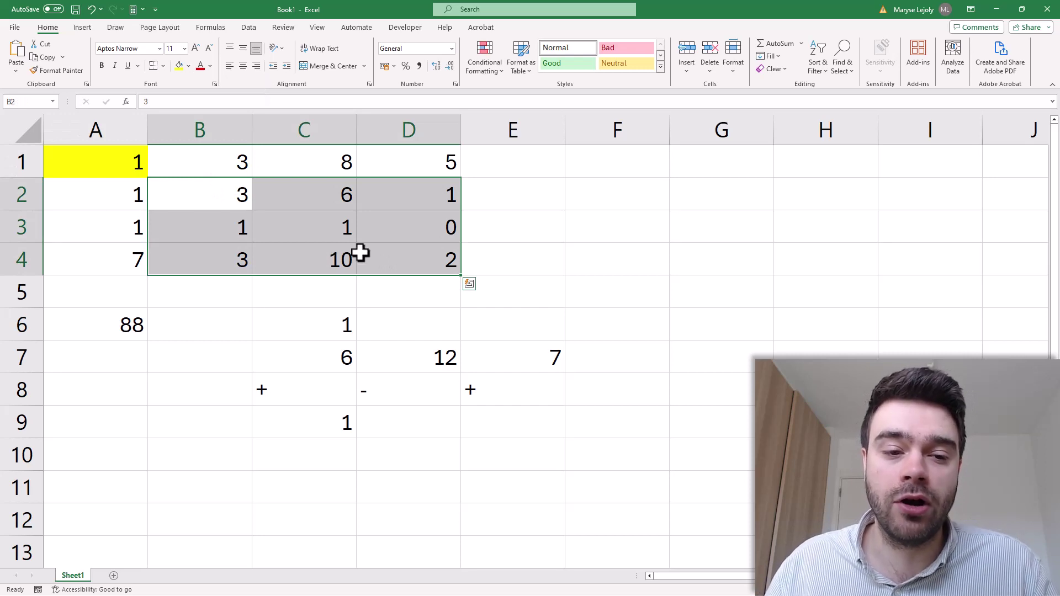
{"action": "left_click", "coordinate": [188, 65]}
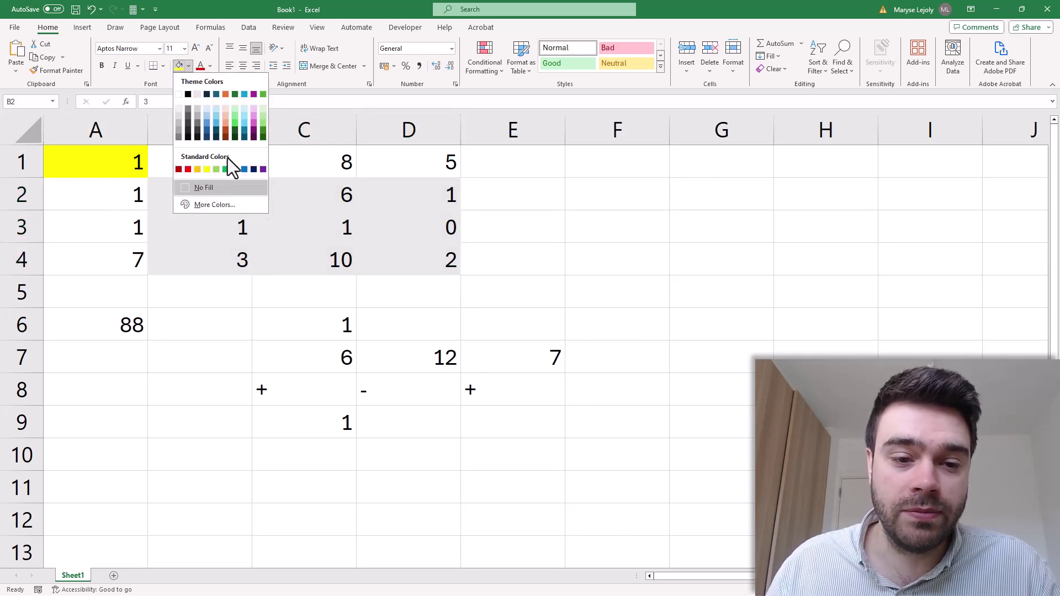
{"action": "left_click", "coordinate": [217, 169]}
{"action": "left_click", "coordinate": [252, 321]}
- Select B2:D4, then B2, C3:D4 and C2 to point out parts of the minor
{"action": "left_click_drag", "start_coordinate": [227, 203], "coordinate": [442, 271]}
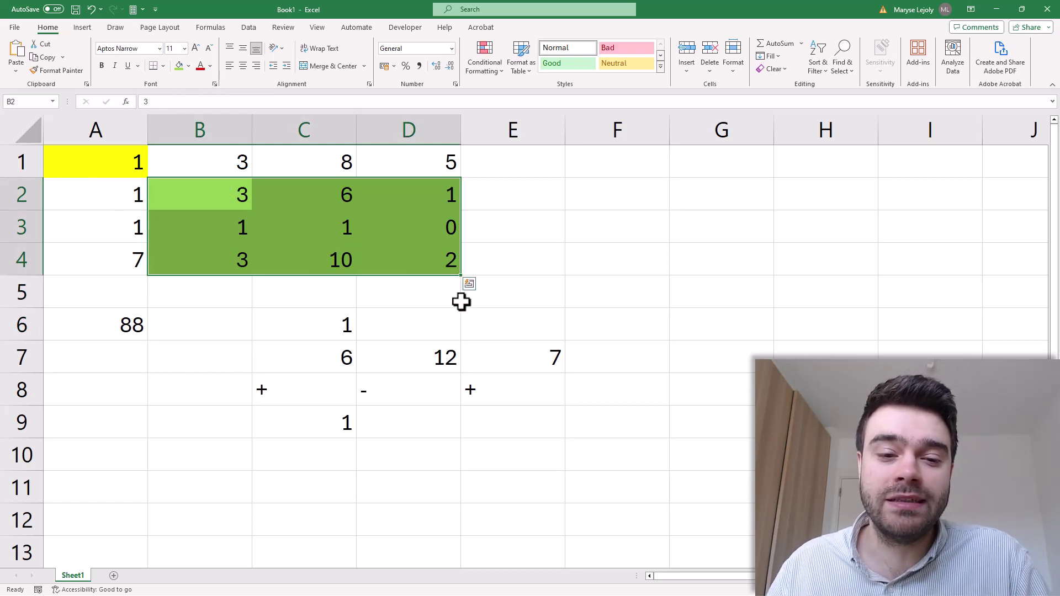
{"action": "left_click", "coordinate": [227, 194]}
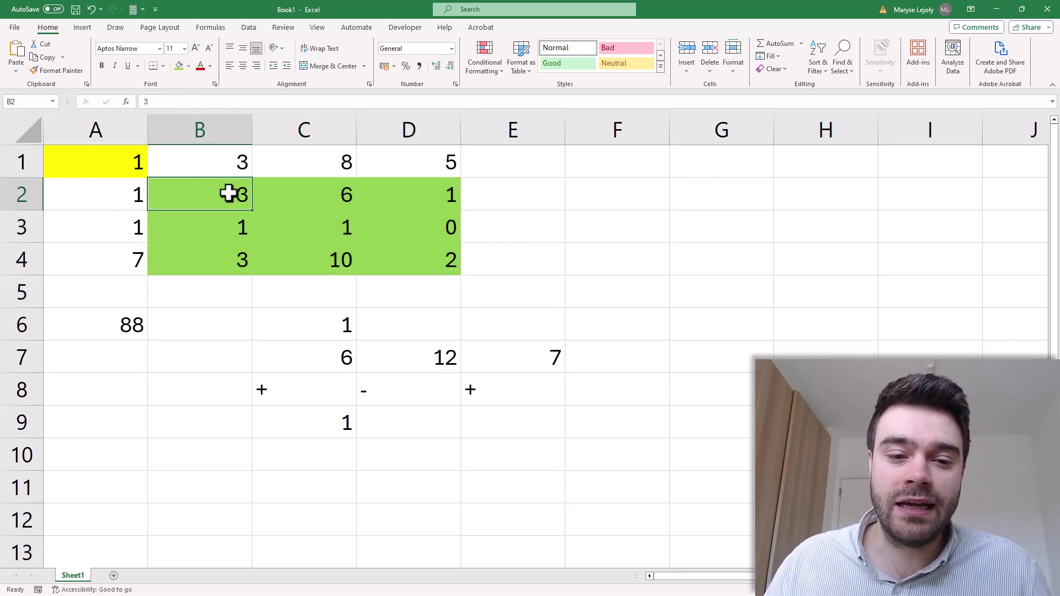
{"action": "left_click_drag", "start_coordinate": [315, 222], "coordinate": [371, 251]}
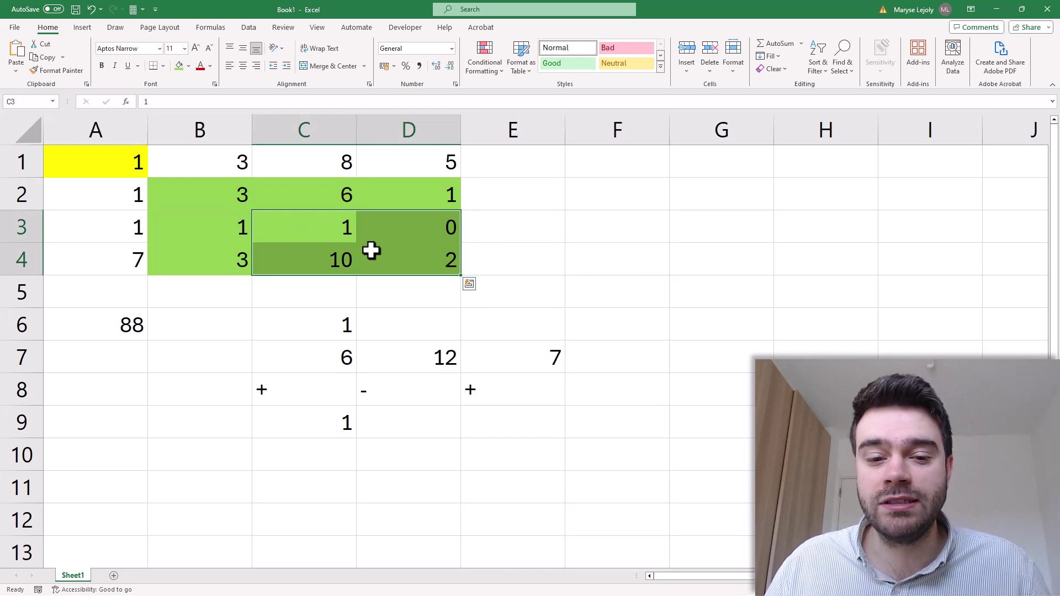
{"action": "left_click", "coordinate": [322, 194]}
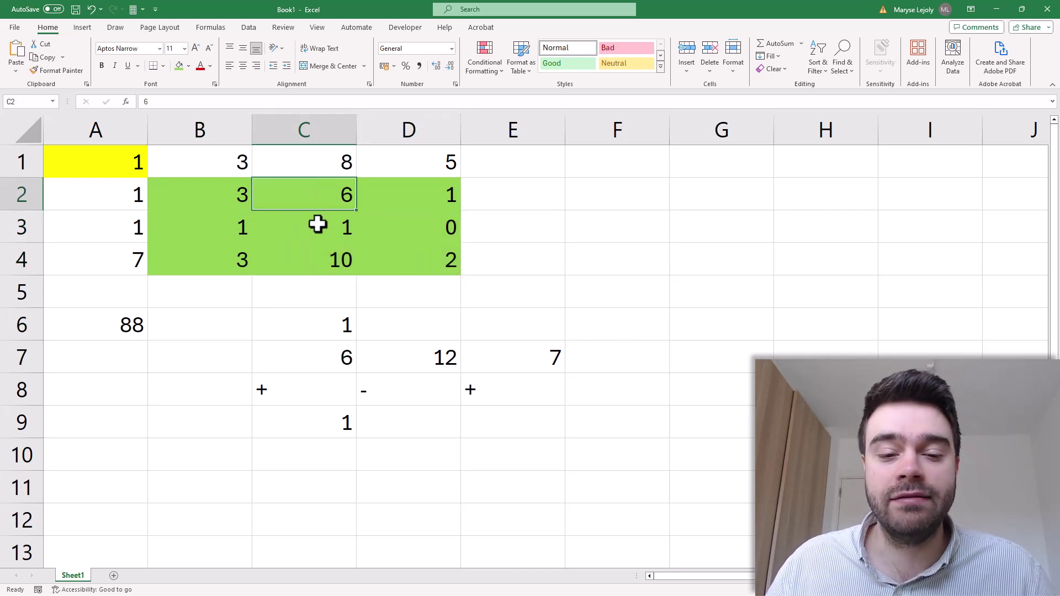
{"action": "left_click", "coordinate": [444, 292]}
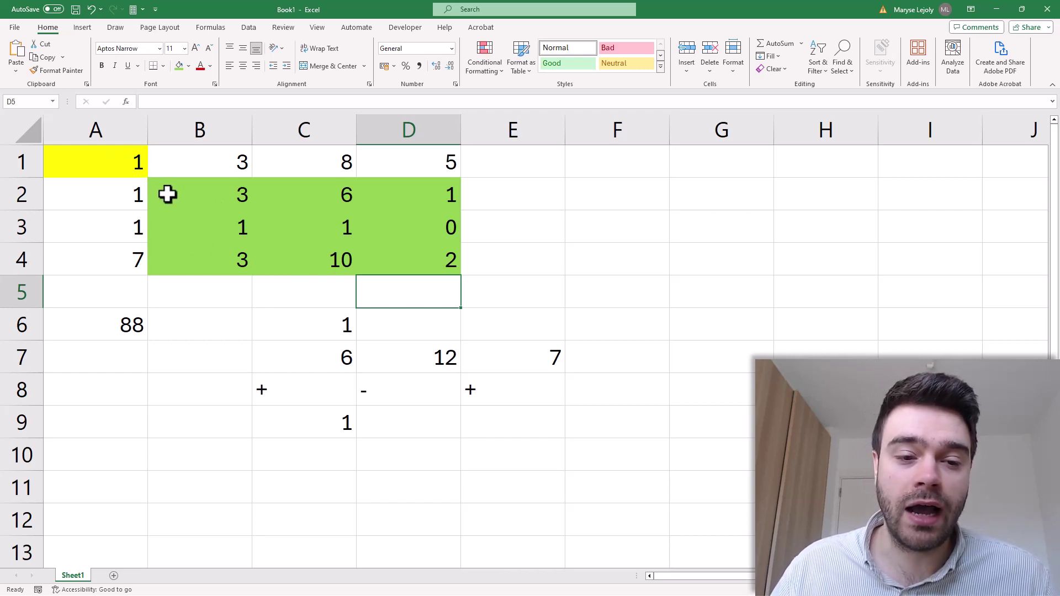
{"action": "left_click_drag", "start_coordinate": [168, 194], "coordinate": [383, 257]}
{"action": "left_click", "coordinate": [139, 164]}
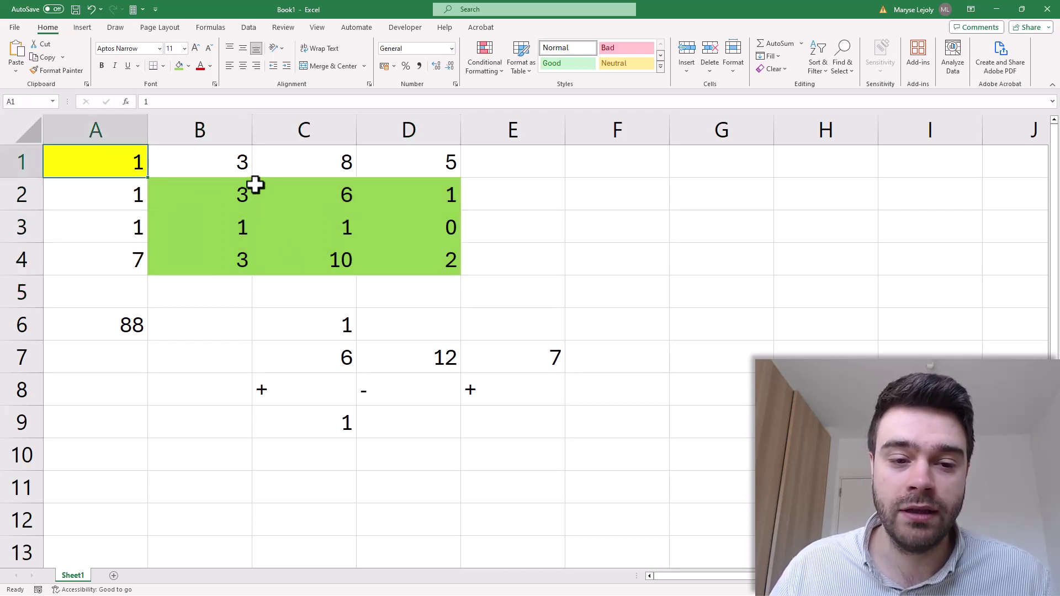
{"action": "left_click", "coordinate": [239, 164]}
{"action": "left_click", "coordinate": [343, 161]}
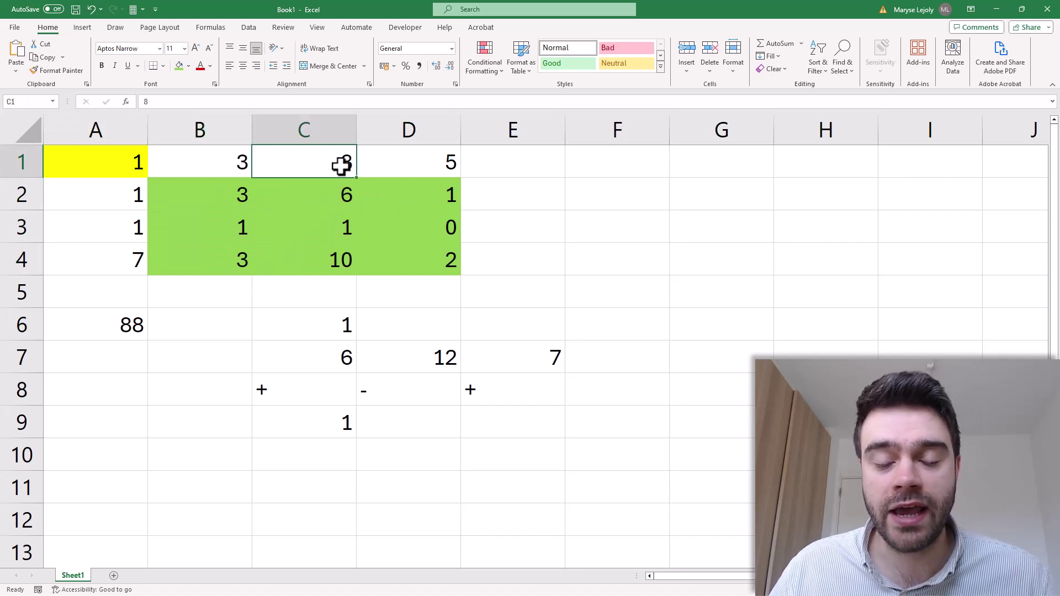
{"action": "left_click", "coordinate": [431, 164]}
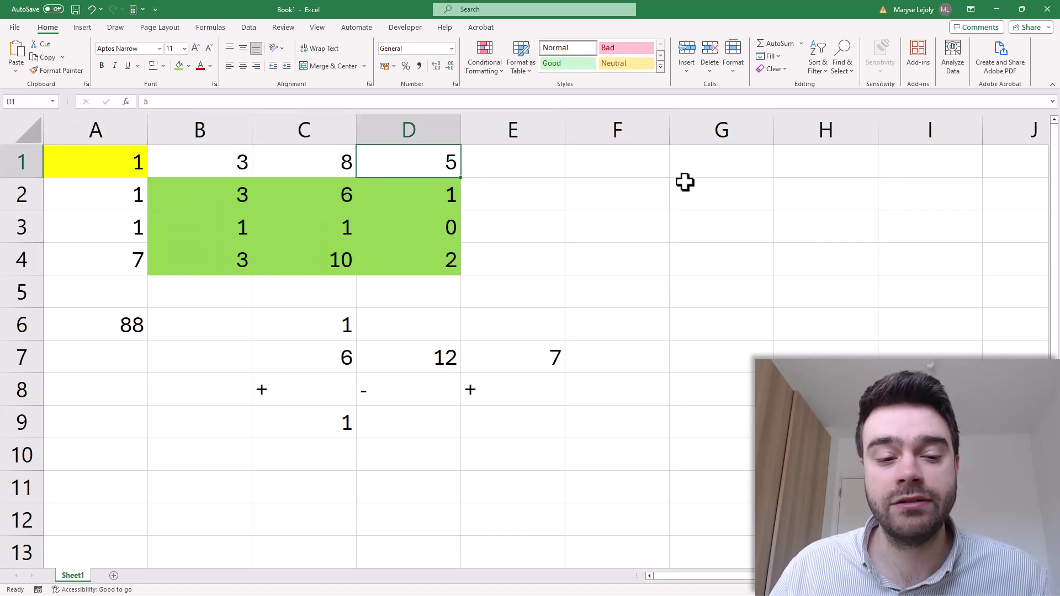